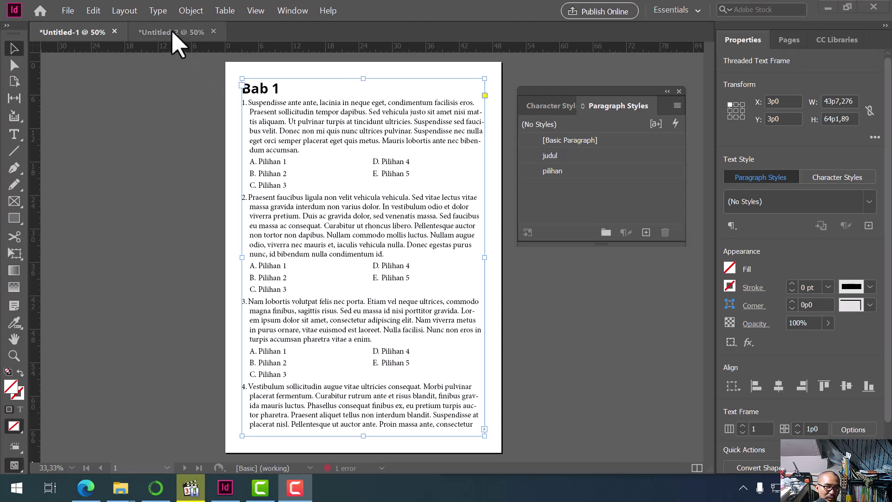
# Step: Review the formatted quiz in Untitled-1 and switch to Untitled-2 to examine its unformatted questions and answer options
pyautogui.click(205, 121)
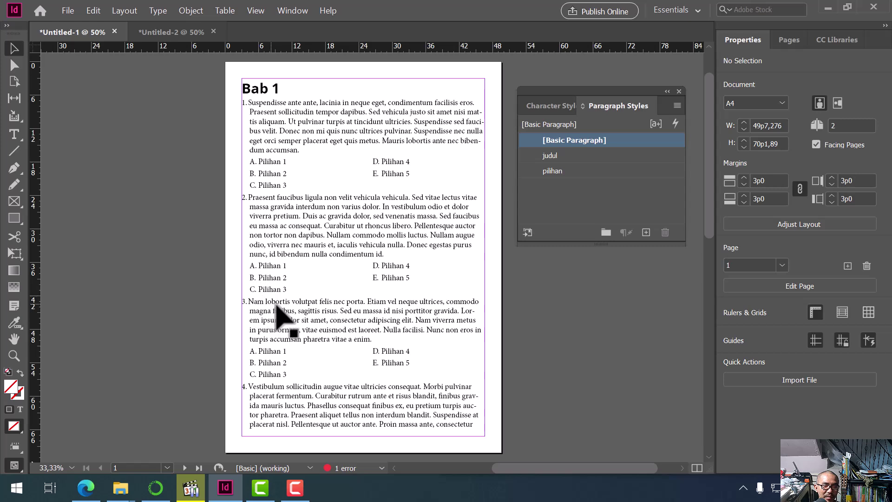
pyautogui.scroll(-10, 232, 325)
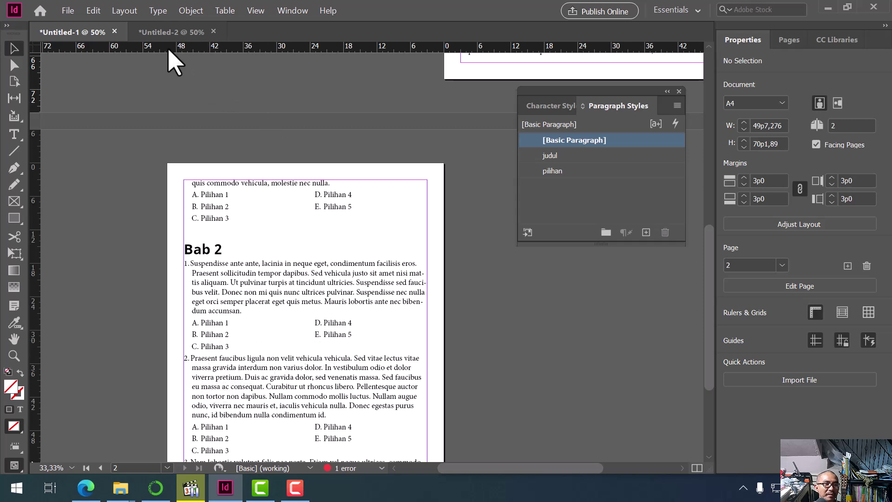
pyautogui.click(173, 32)
pyautogui.moveTo(246, 181); pyautogui.dragTo(135, 181)
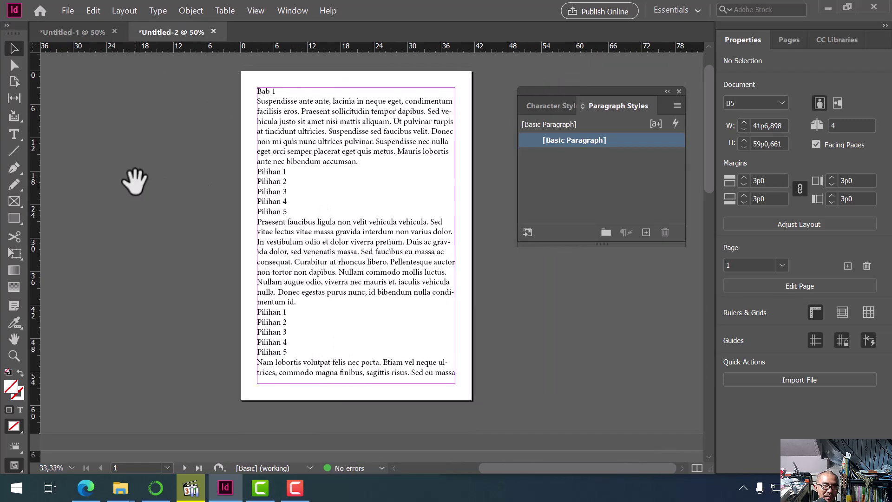
pyautogui.doubleClick(276, 90)
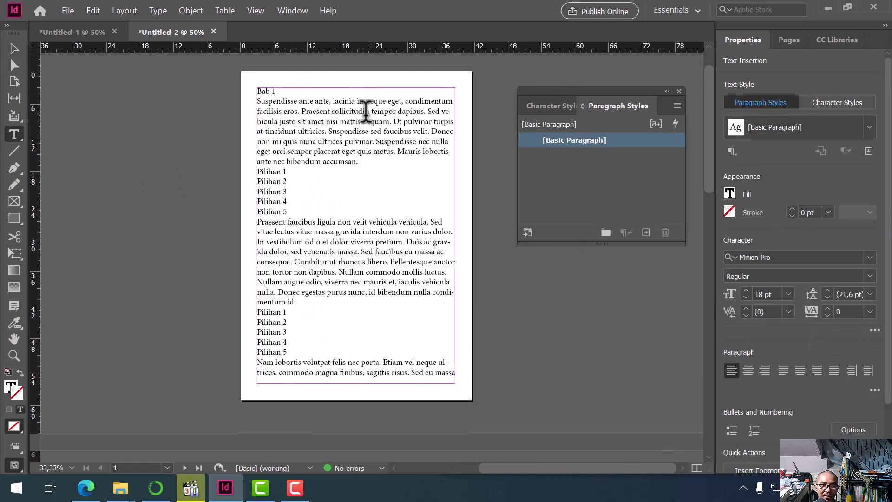
pyautogui.moveTo(300, 111); pyautogui.dragTo(294, 224)
pyautogui.click(317, 261)
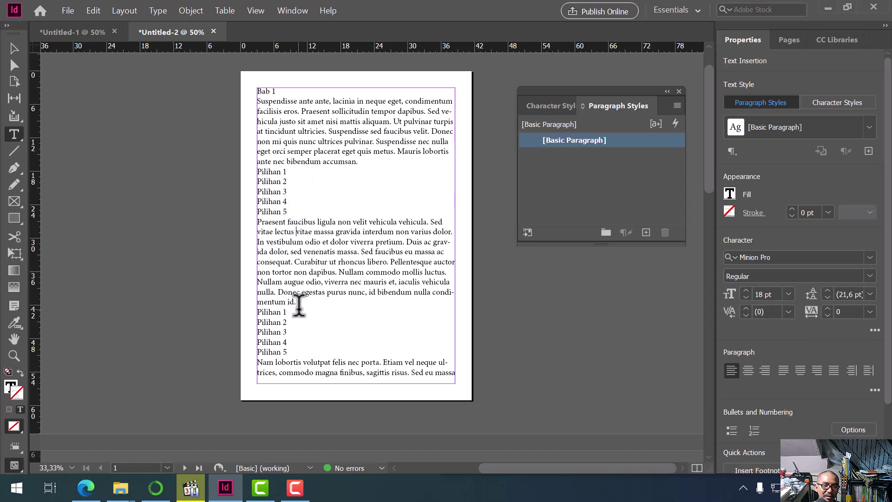
pyautogui.moveTo(297, 310); pyautogui.dragTo(289, 345)
pyautogui.click(504, 293)
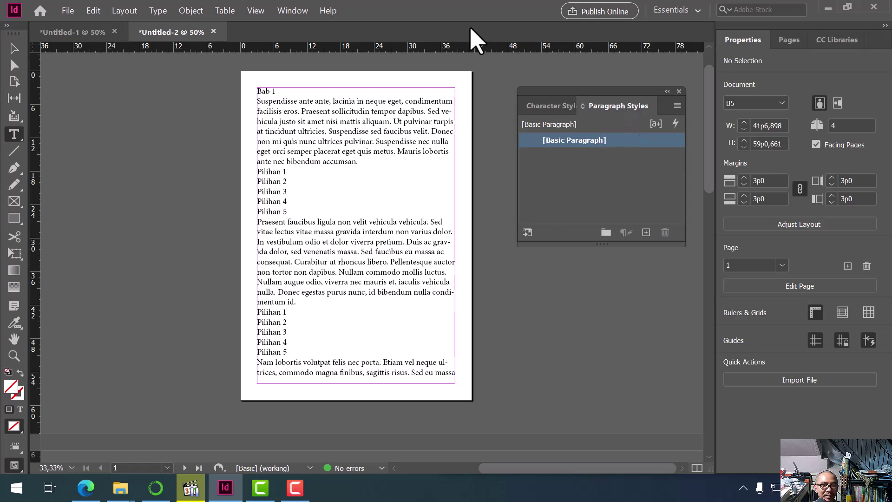
pyautogui.click(300, 11)
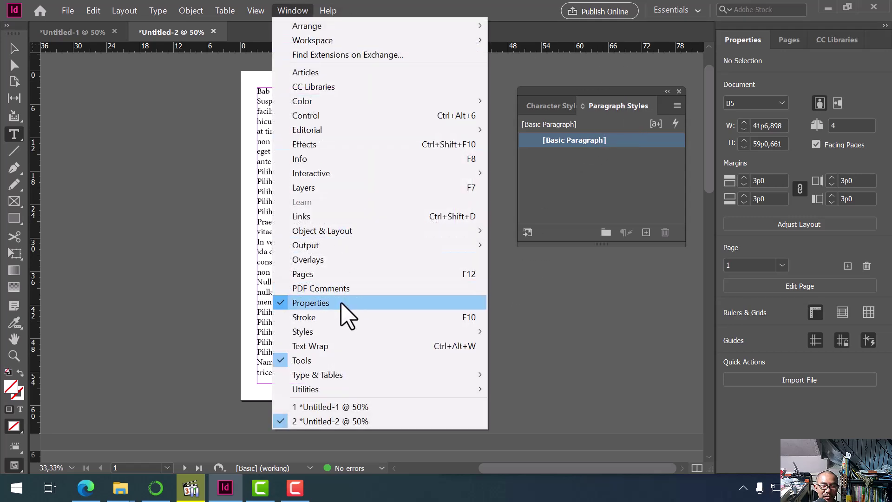
pyautogui.moveTo(348, 331)
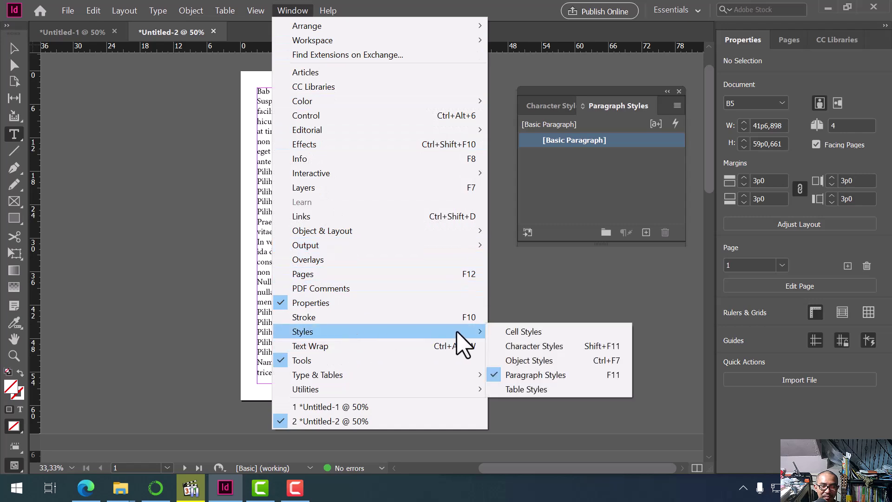
pyautogui.click(628, 287)
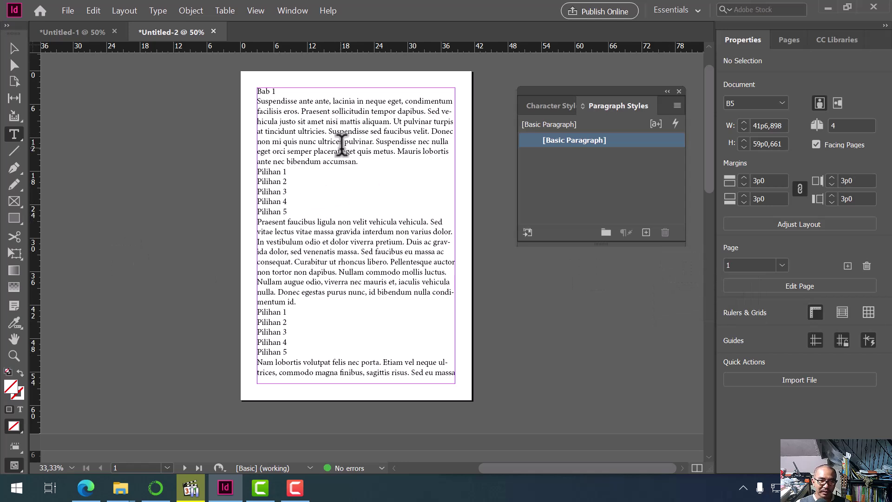
# Step: Create a new paragraph style from the first question's text under Bab 1 and apply it to that paragraph
pyautogui.click(339, 120)
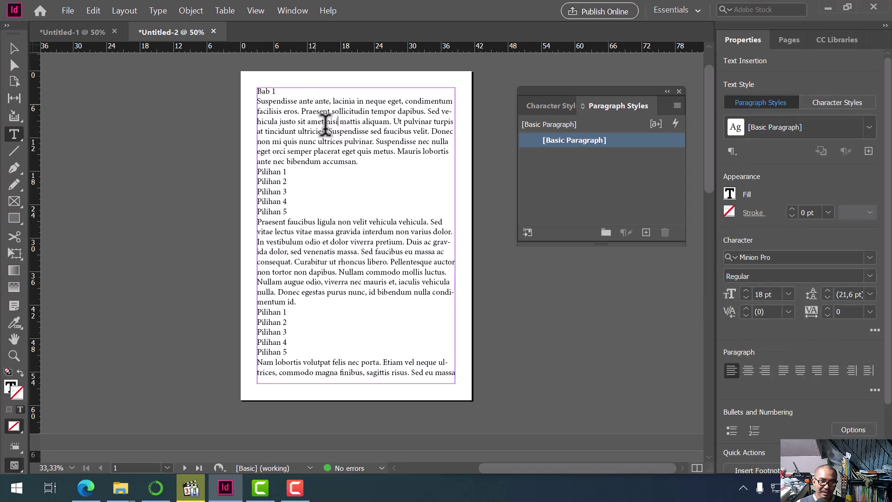
pyautogui.moveTo(316, 101); pyautogui.dragTo(334, 151)
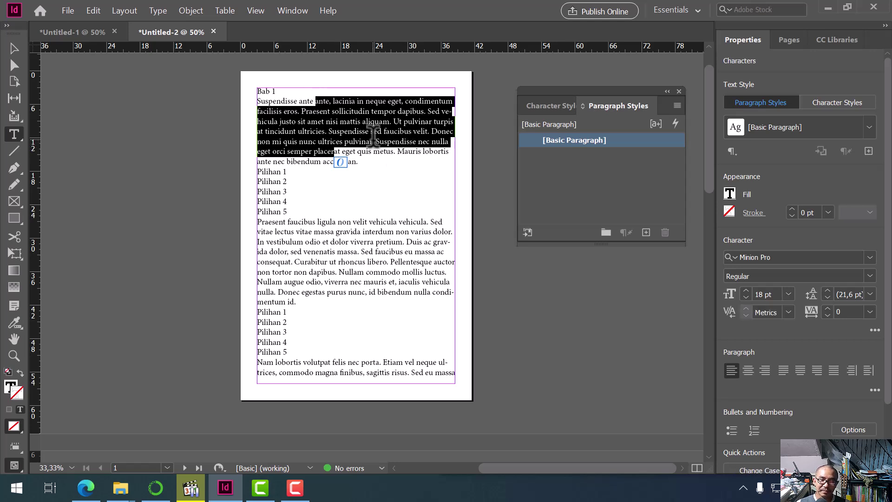
pyautogui.click(646, 233)
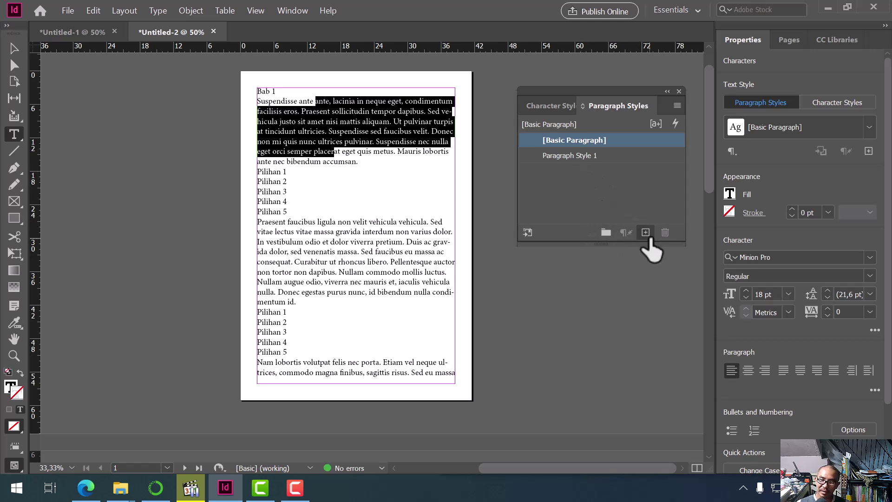
pyautogui.moveTo(573, 156); pyautogui.dragTo(493, 182)
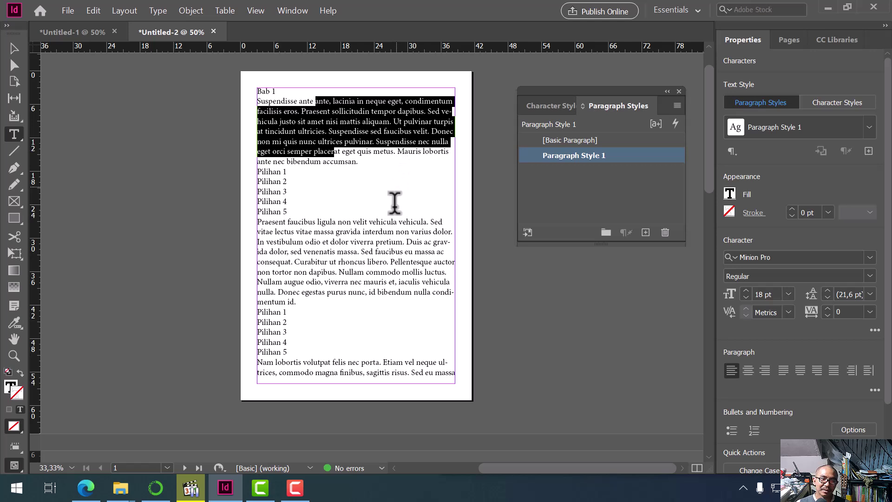
# Step: Apply the new paragraph style to the second and third question paragraphs on page 1
pyautogui.click(360, 246)
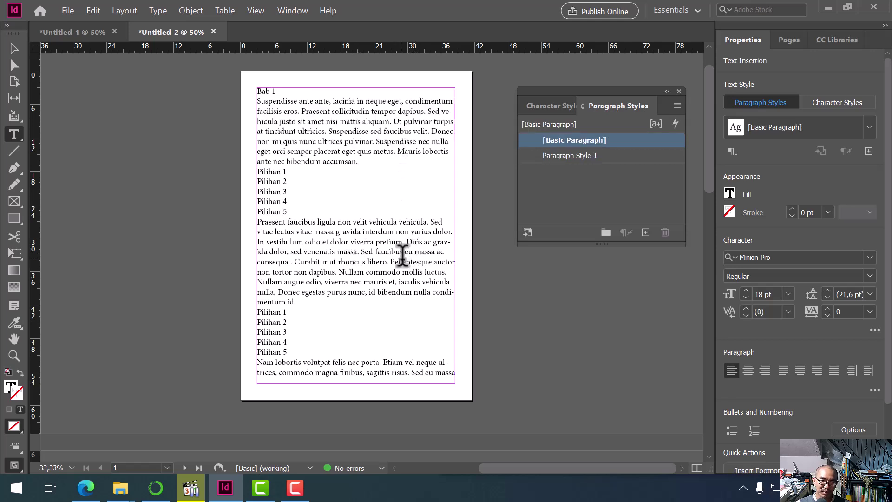
pyautogui.click(556, 156)
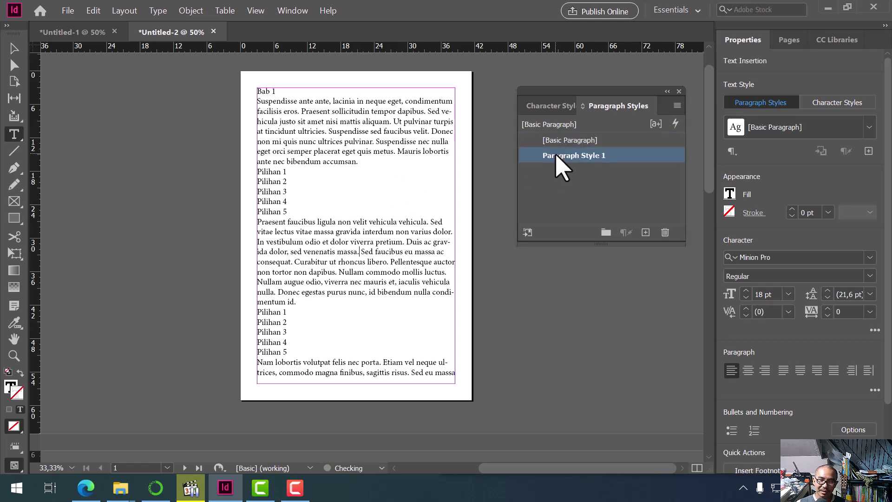
pyautogui.click(384, 361)
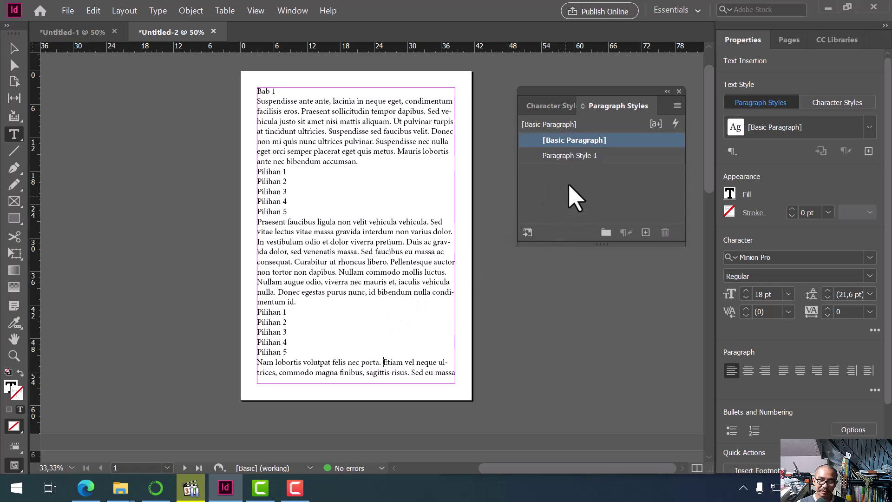
pyautogui.click(574, 157)
pyautogui.click(496, 247)
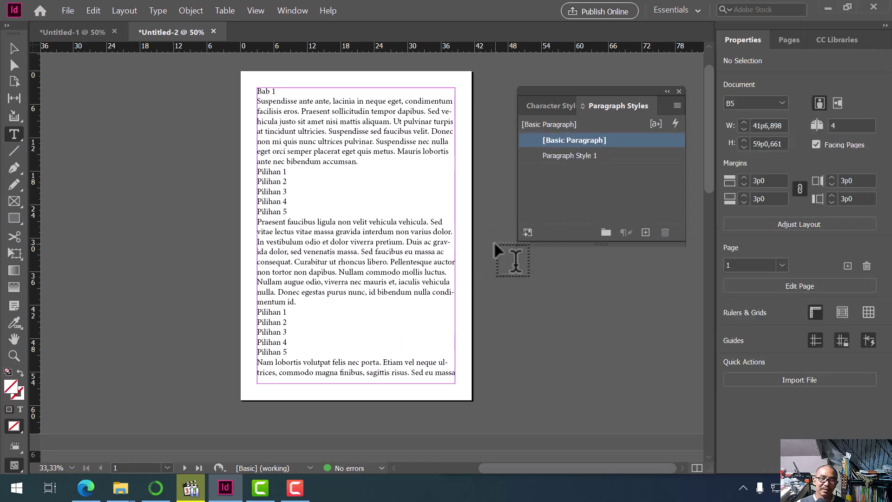
# Step: With nothing selected, open the new paragraph style's options and rename it "soal"
pyautogui.click(17, 47)
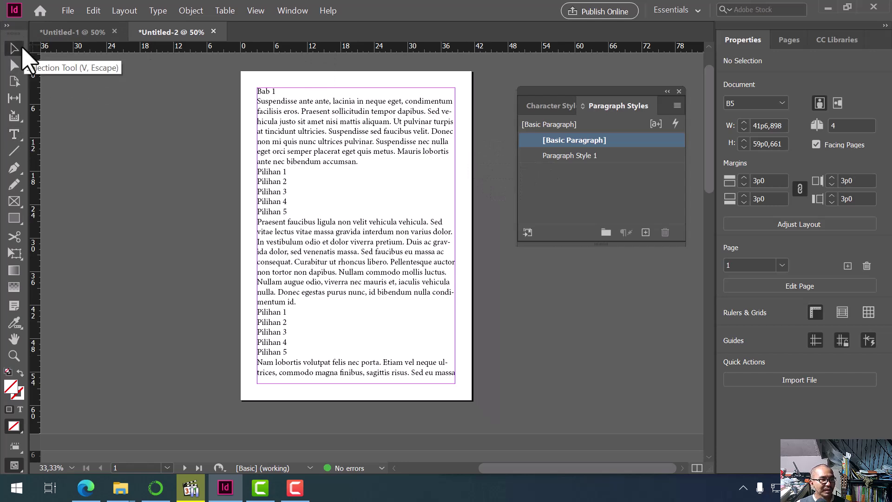
pyautogui.click(429, 142)
pyautogui.click(474, 149)
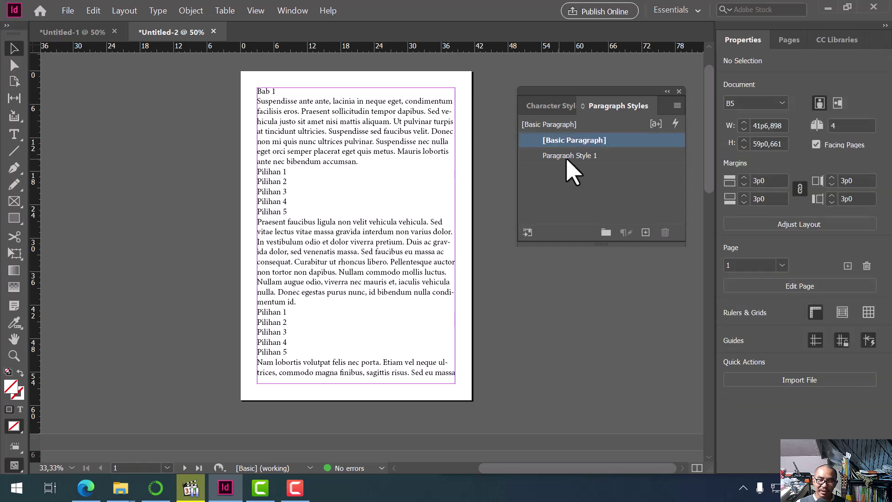
pyautogui.doubleClick(585, 157)
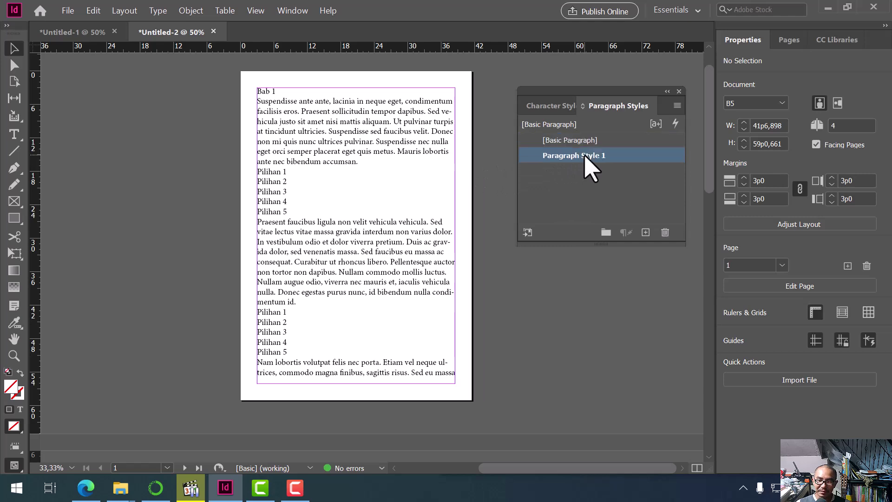
pyautogui.moveTo(517, 9); pyautogui.dragTo(507, 186)
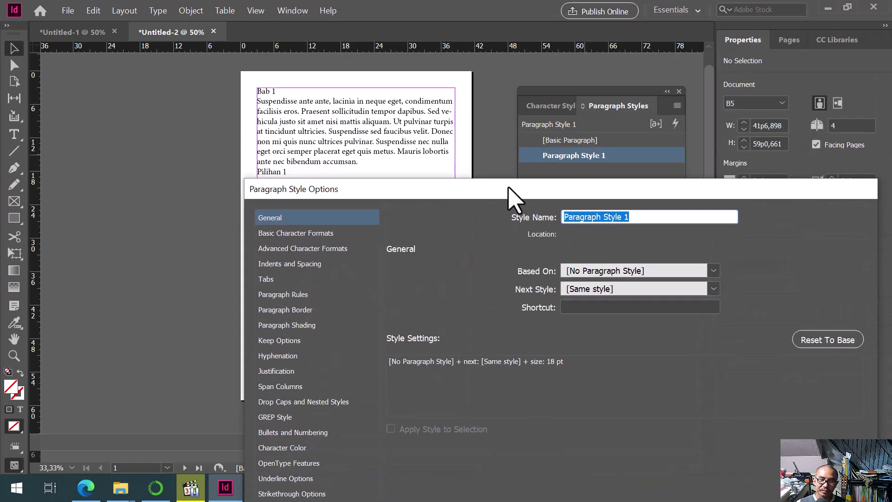
pyautogui.write('soal')
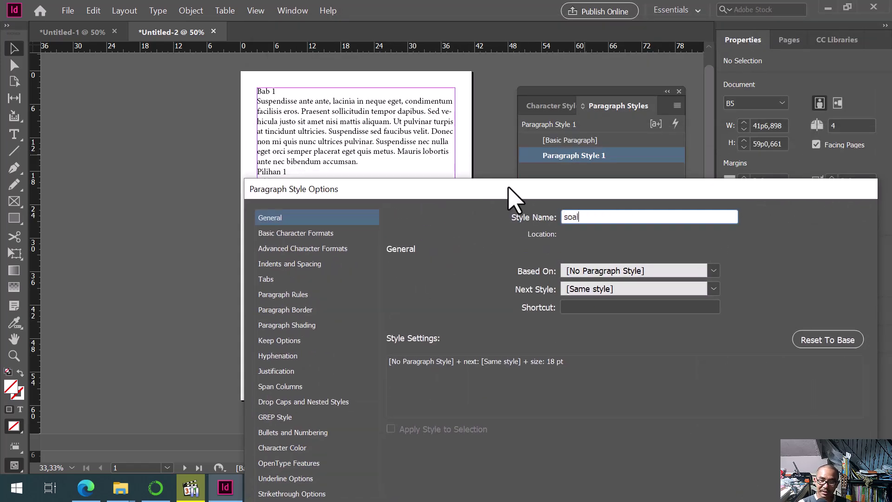
# Step: Set the list type of the soal style to Numbers in its Bullets and Numbering options
pyautogui.moveTo(492, 189); pyautogui.dragTo(758, 42)
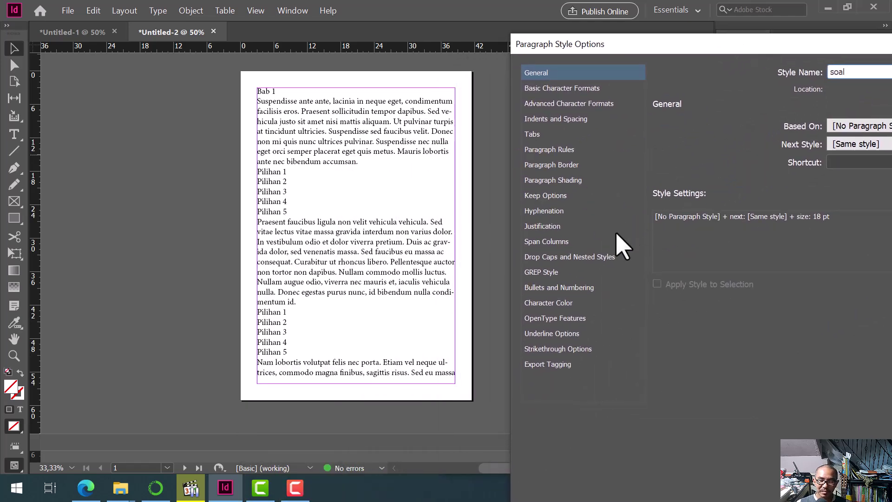
pyautogui.click(580, 287)
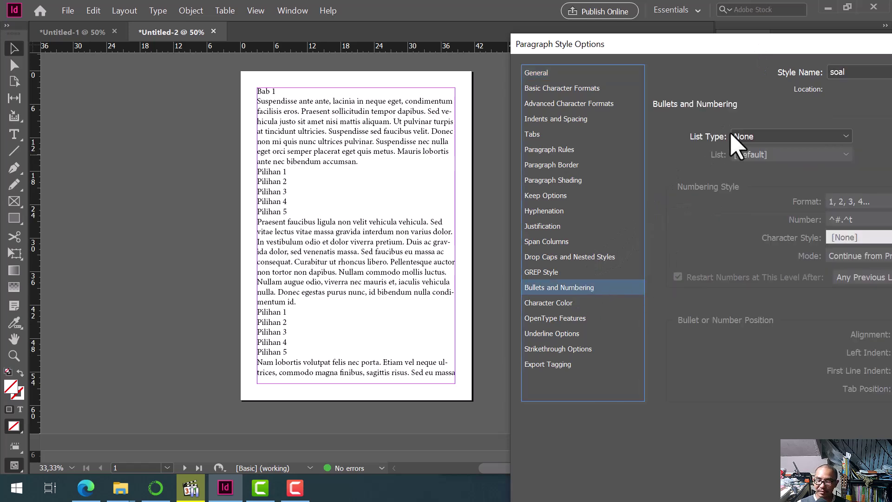
pyautogui.click(769, 137)
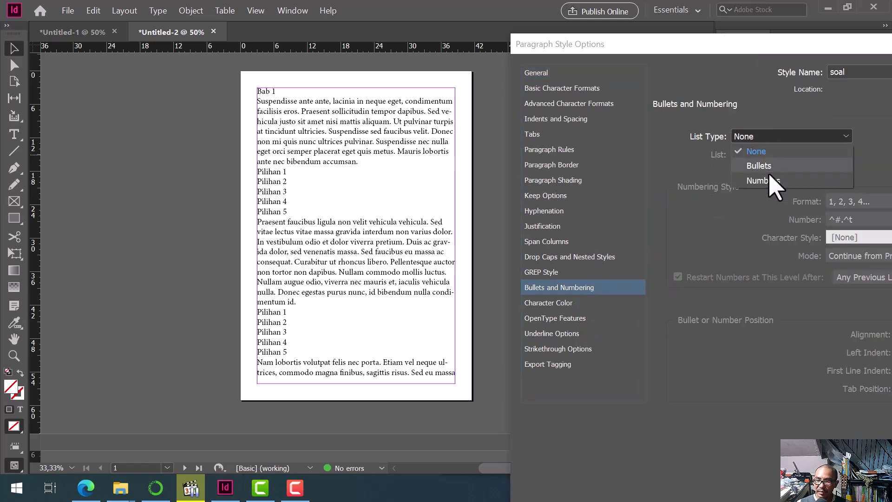
pyautogui.click(748, 180)
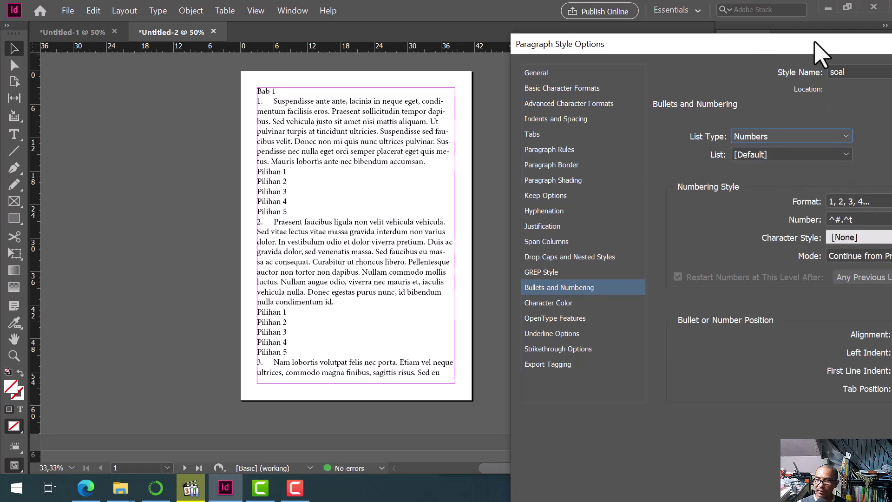
pyautogui.moveTo(818, 48); pyautogui.dragTo(708, 26)
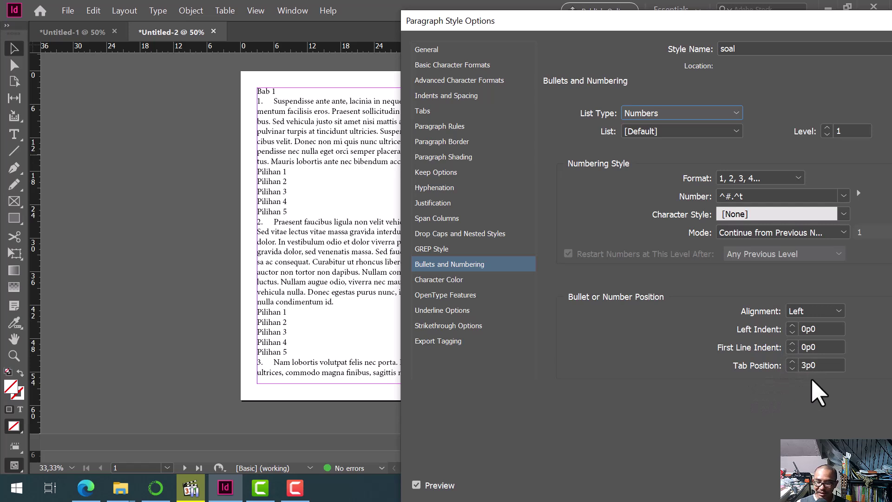
# Step: Give the soal numbering a left indent of 2p0 and a first line indent of -2p0, and accept the style options
pyautogui.click(792, 325)
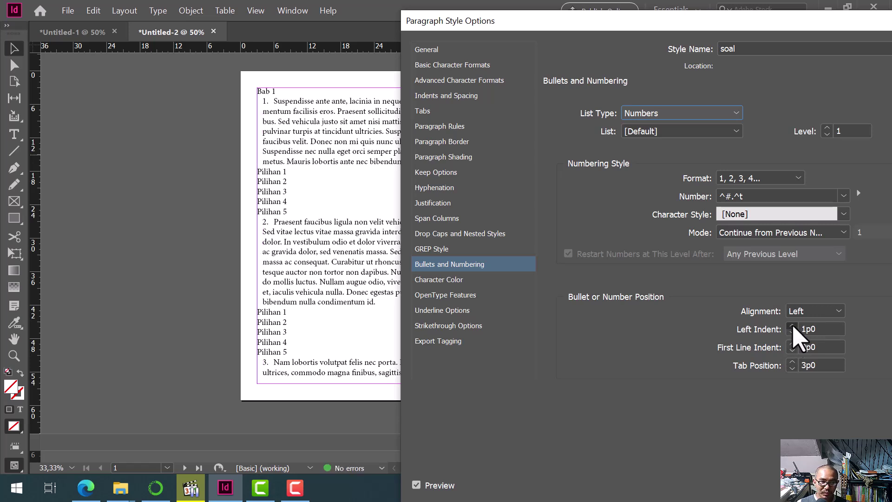
pyautogui.click(792, 325)
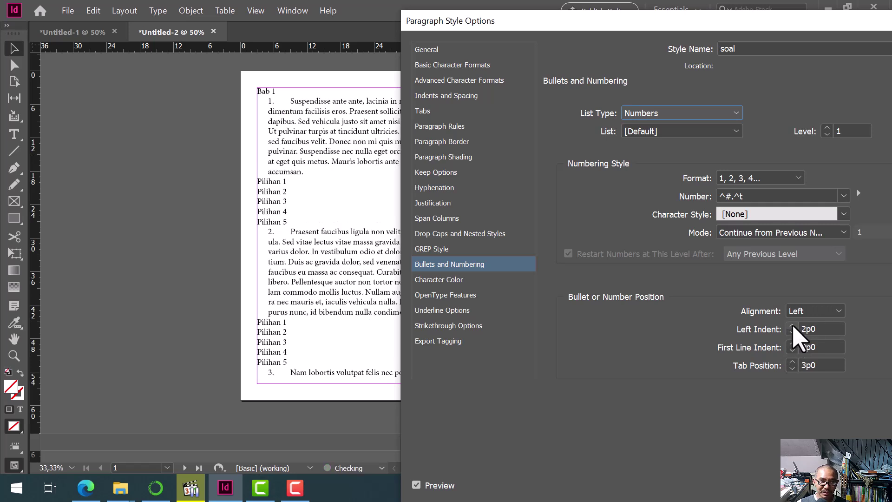
pyautogui.click(793, 351)
pyautogui.click(792, 350)
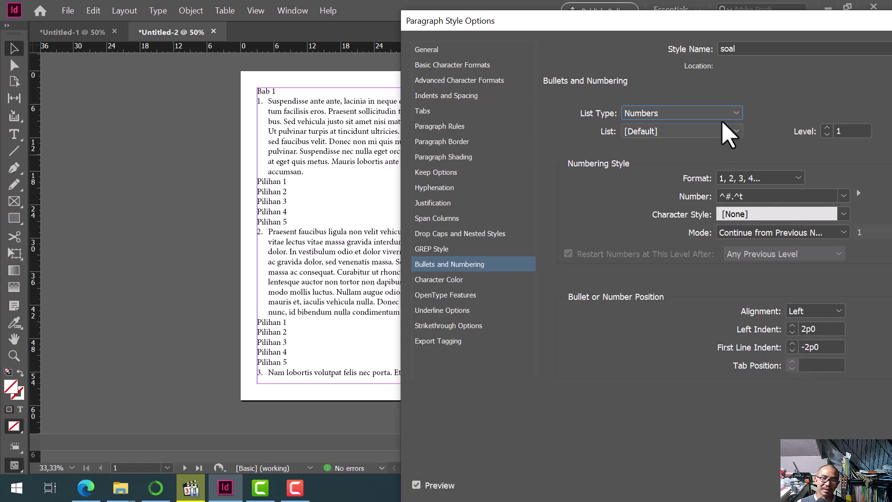
pyautogui.moveTo(714, 26); pyautogui.dragTo(692, 22)
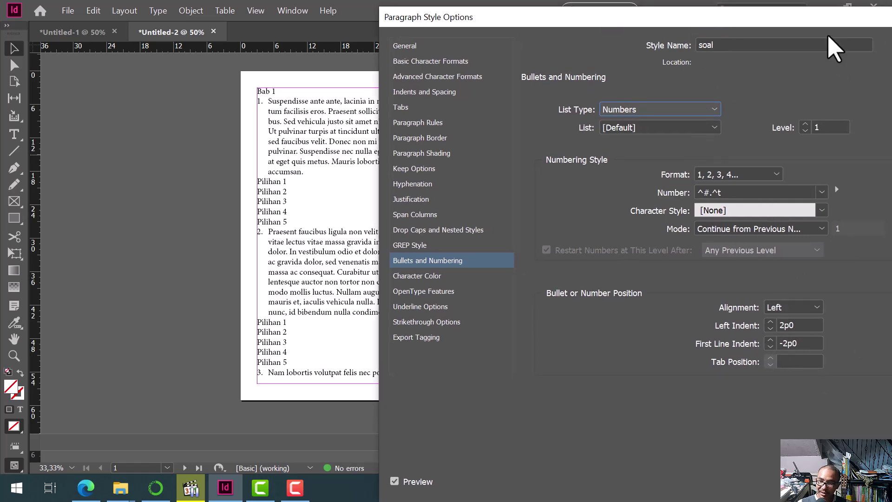
pyautogui.moveTo(821, 18); pyautogui.dragTo(718, 15)
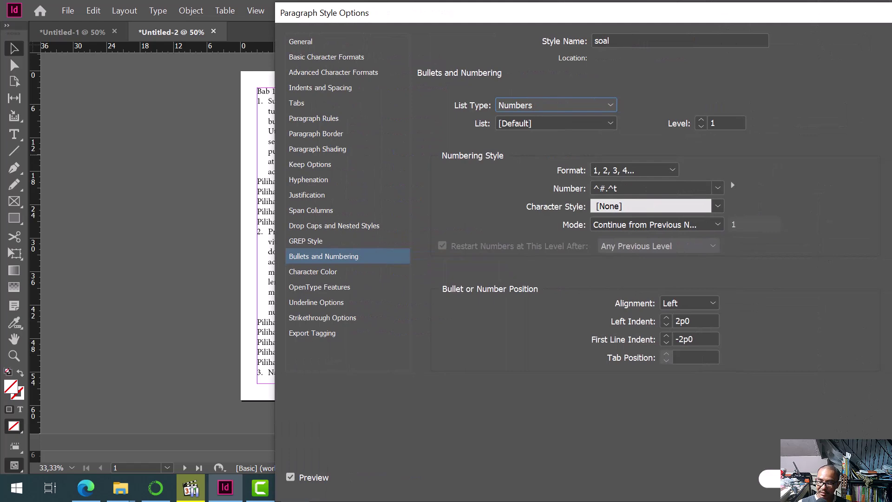
pyautogui.click(770, 478)
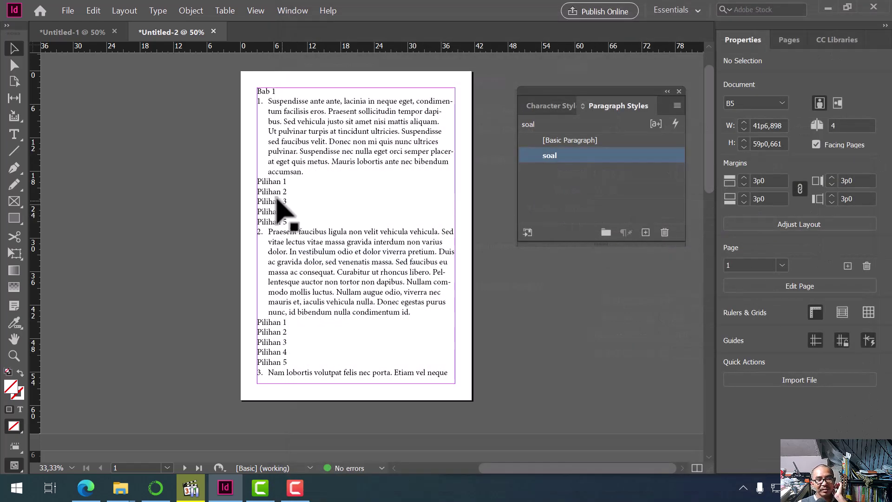
# Step: Create a new paragraph style from the Pilihan 1–5 options under question 1 and apply it to them
pyautogui.doubleClick(286, 179)
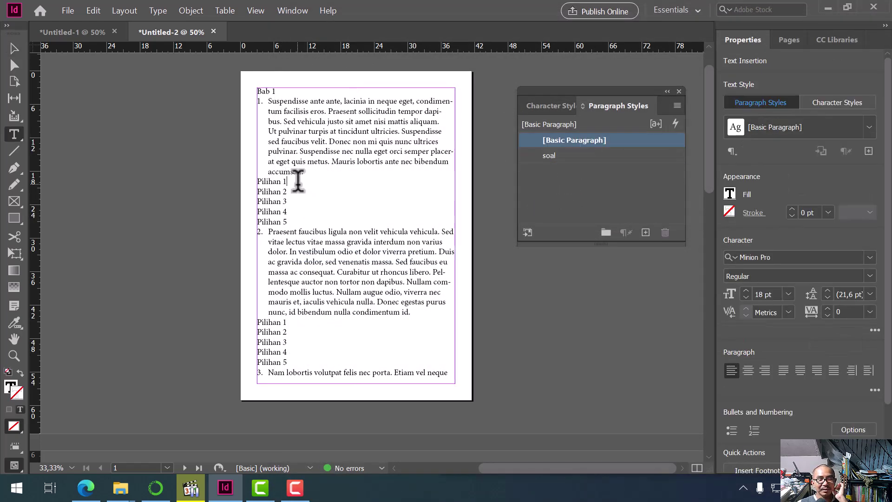
pyautogui.click(476, 158)
pyautogui.moveTo(297, 180); pyautogui.dragTo(297, 224)
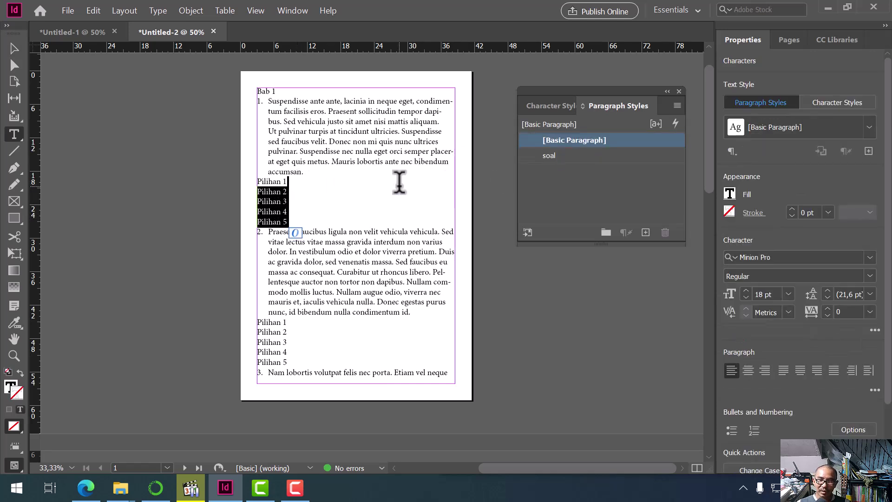
pyautogui.click(645, 232)
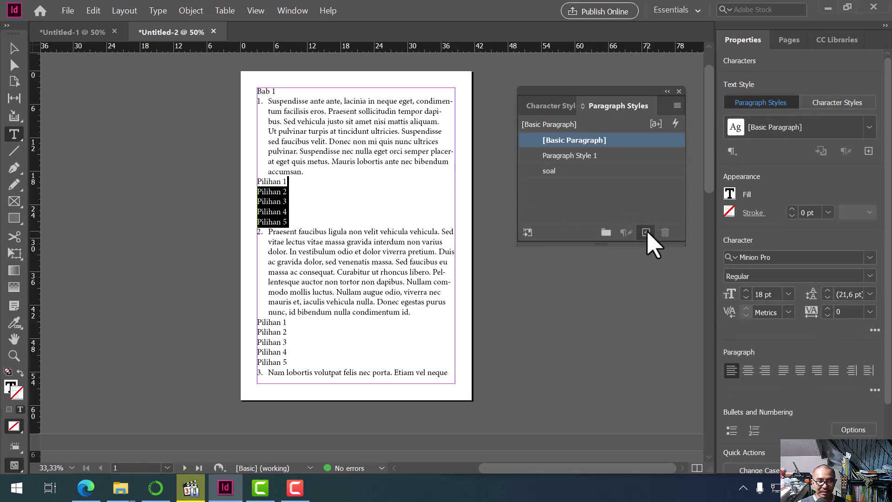
pyautogui.click(586, 160)
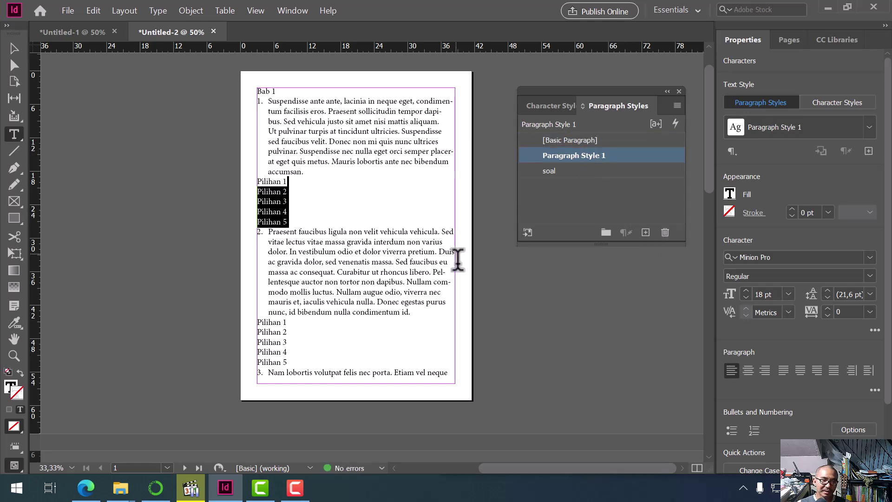
pyautogui.click(484, 302)
# Step: Apply Paragraph Style 1 to the Pilihan 1–5 options under question 2
pyautogui.scroll(-3, 353, 316)
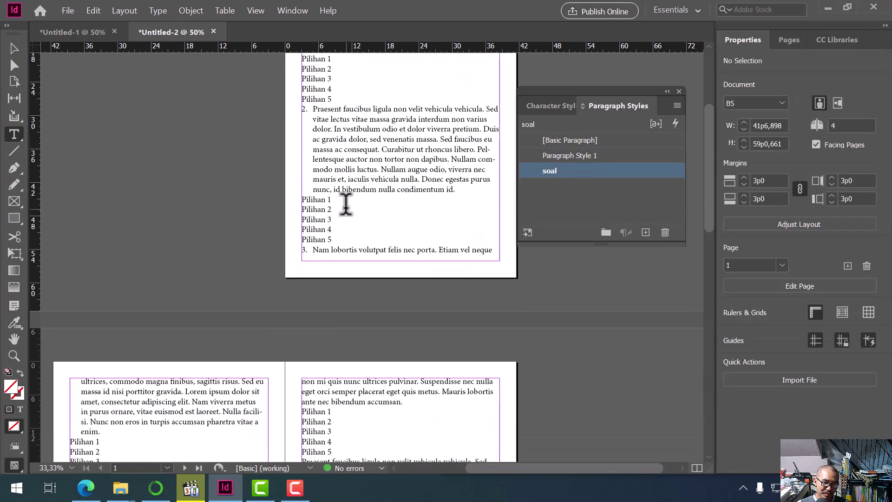
pyautogui.moveTo(343, 196); pyautogui.dragTo(343, 238)
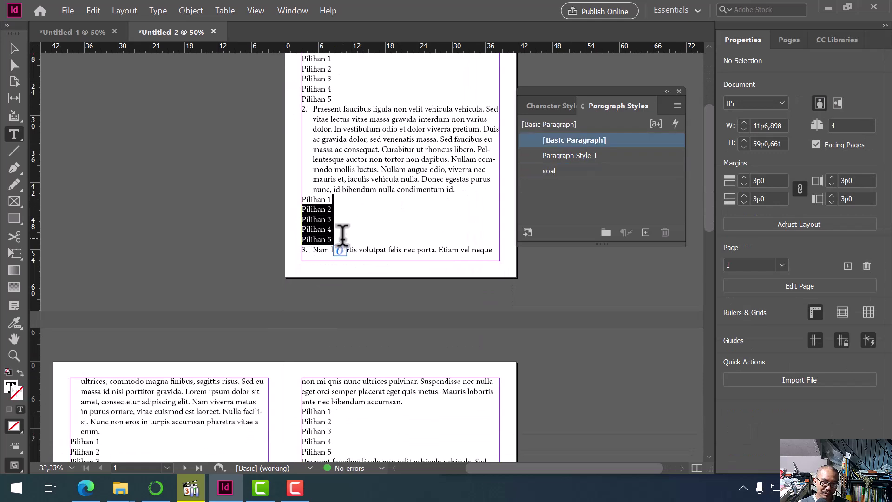
pyautogui.click(574, 158)
pyautogui.click(407, 303)
# Step: Apply Paragraph Style 1 to the Pilihan 1–5 options under question 3 on page 2
pyautogui.moveTo(330, 310); pyautogui.dragTo(451, 185)
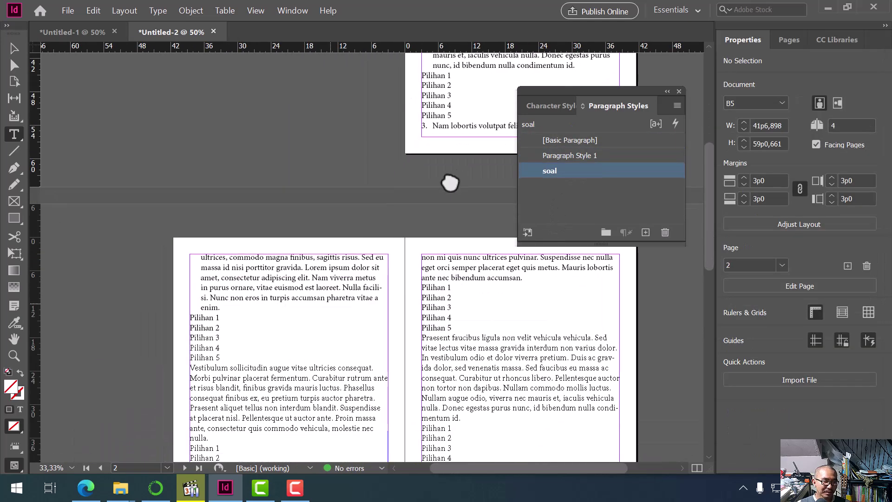
pyautogui.moveTo(242, 315); pyautogui.dragTo(243, 361)
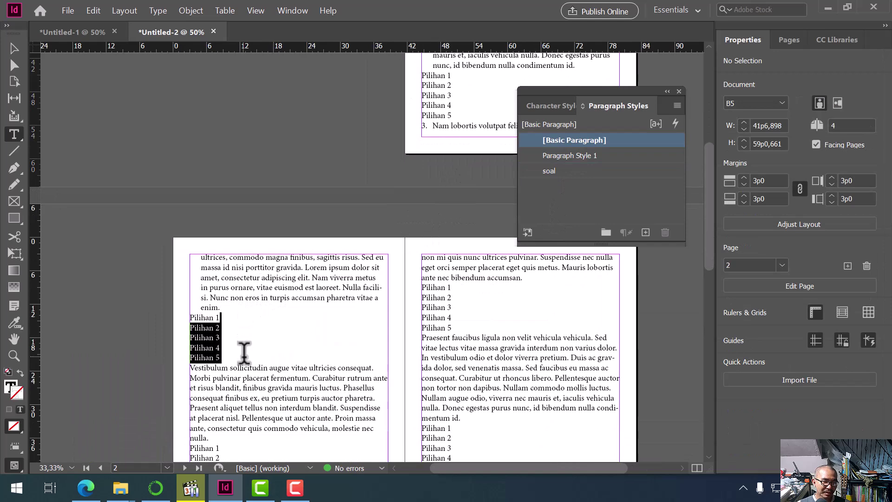
pyautogui.click(484, 190)
pyautogui.moveTo(491, 185); pyautogui.dragTo(452, 252)
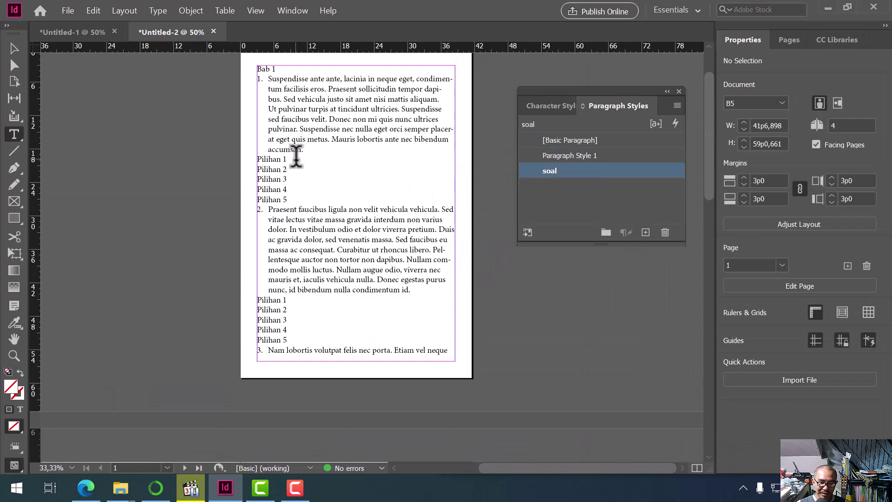
# Step: With nothing selected, rename Paragraph Style 1 to "pilihan"
pyautogui.moveTo(563, 173); pyautogui.dragTo(495, 154)
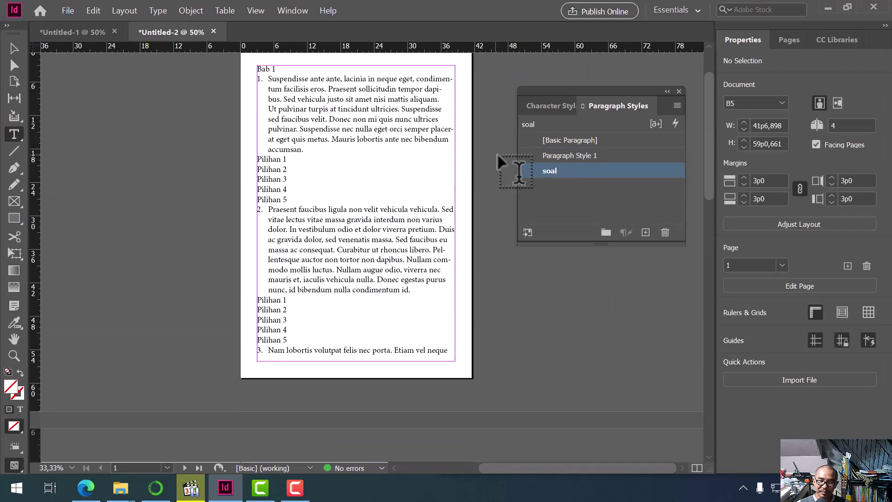
pyautogui.click(565, 155)
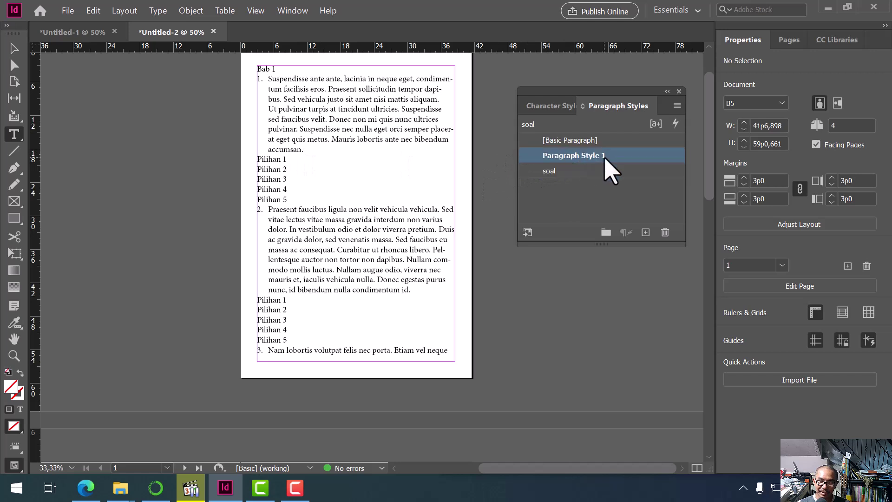
pyautogui.click(574, 157)
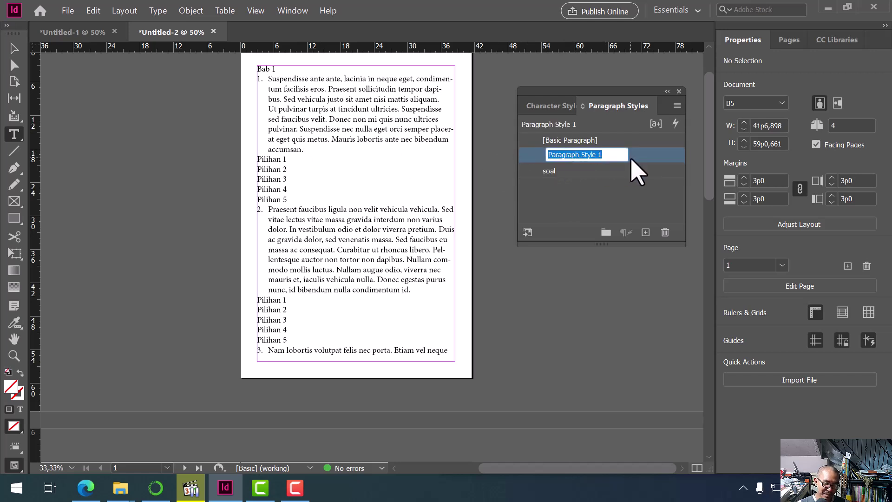
pyautogui.write('pilihan')
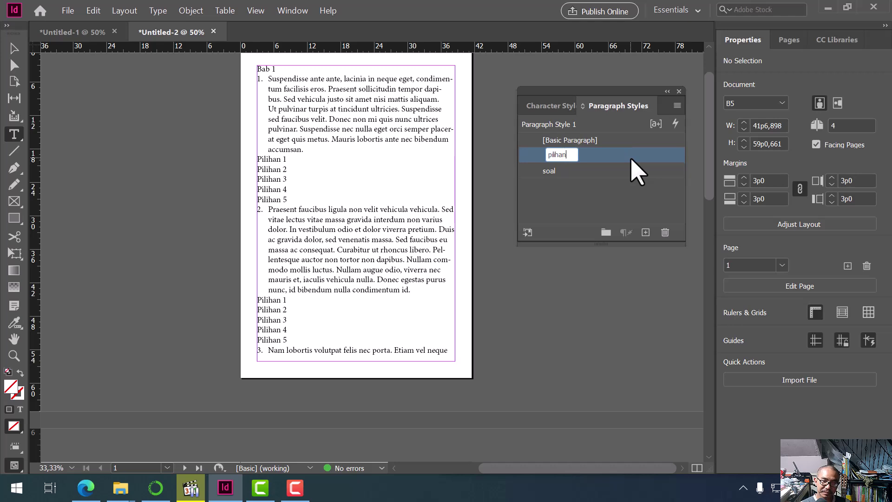
pyautogui.press('Return')
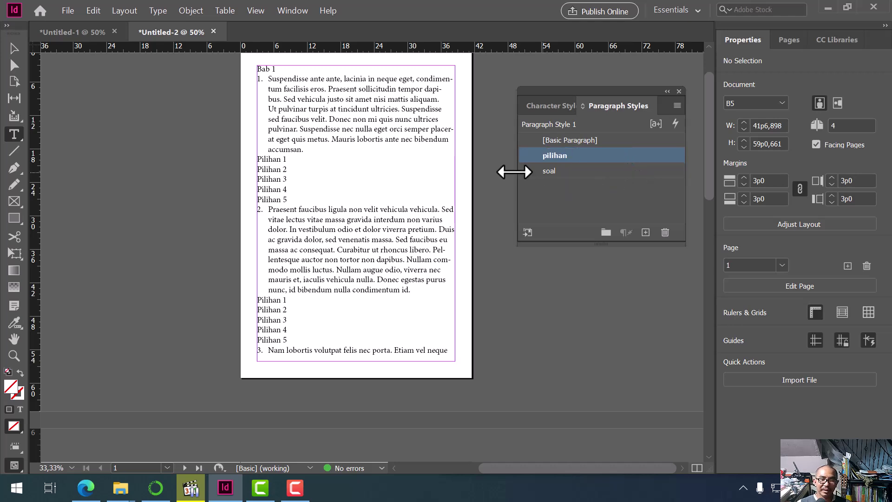
# Step: Base the pilihan paragraph style on soal and accept the style options
pyautogui.doubleClick(603, 154)
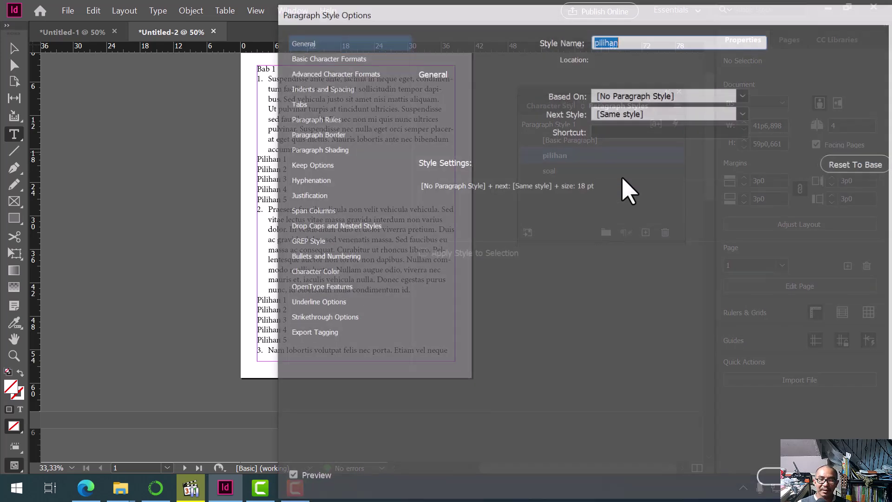
pyautogui.moveTo(370, 16); pyautogui.dragTo(494, 55)
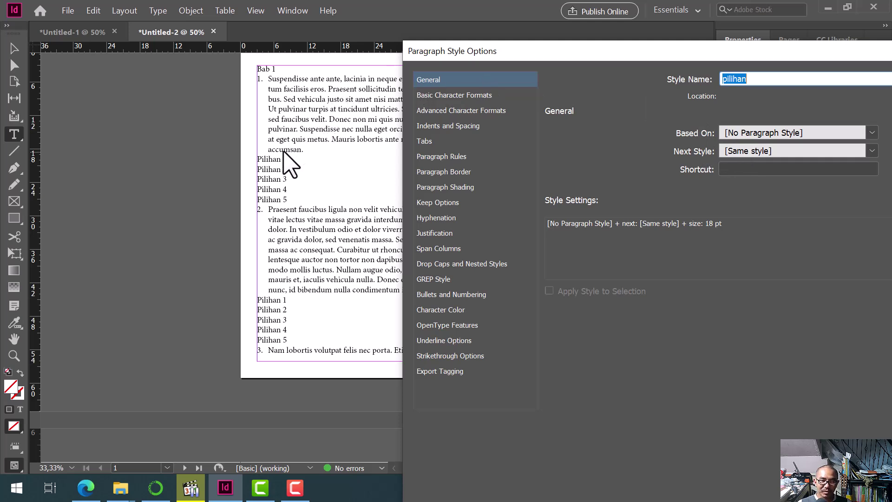
pyautogui.click(872, 133)
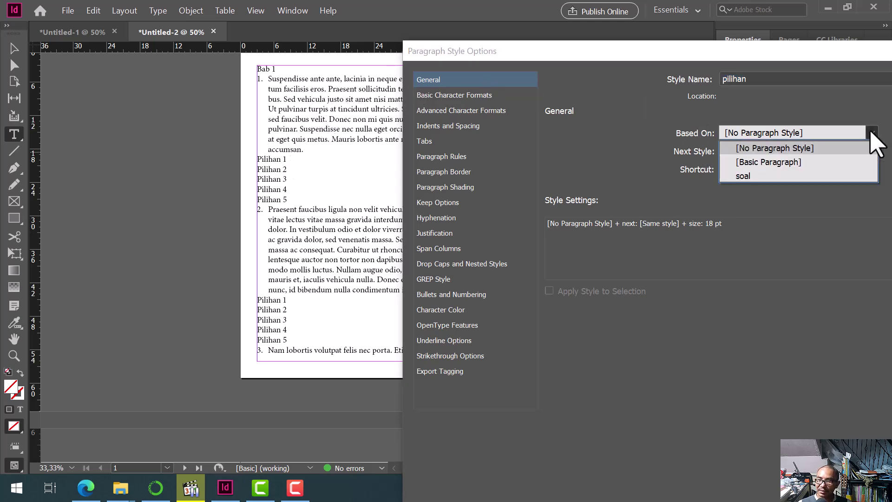
pyautogui.click(782, 177)
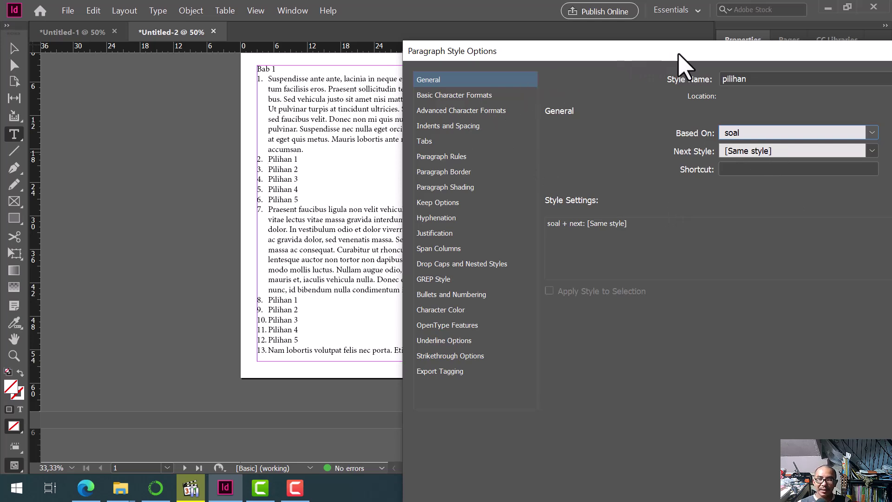
pyautogui.moveTo(676, 55); pyautogui.dragTo(438, 46)
pyautogui.moveTo(630, 47); pyautogui.dragTo(630, 24)
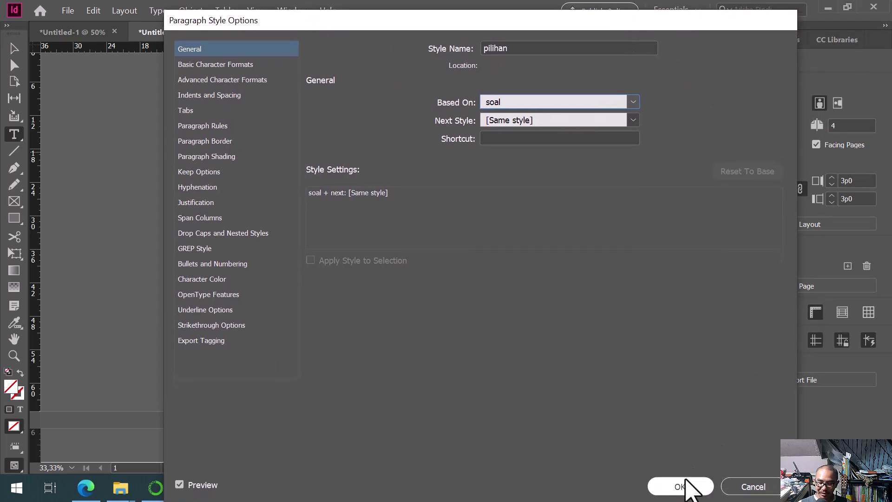
pyautogui.click(666, 486)
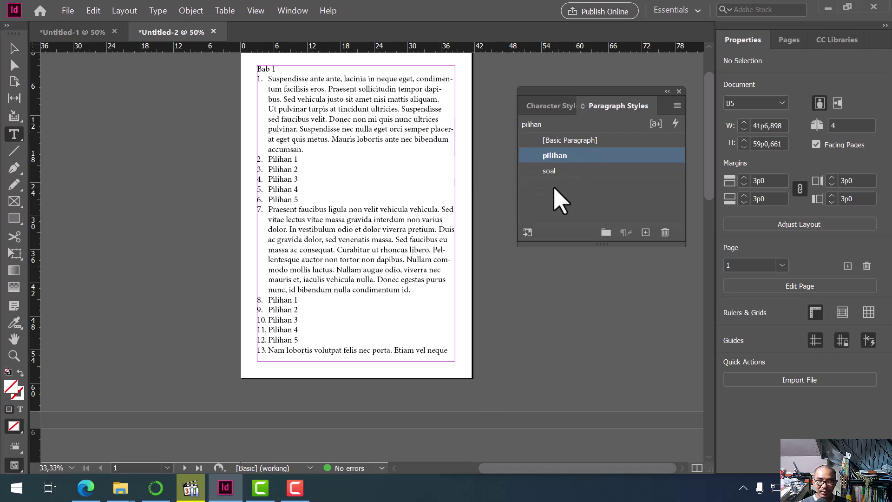
# Step: Preview Old English Text MT as the soal style's font family to test inheritance, and discard the change
pyautogui.click(532, 172)
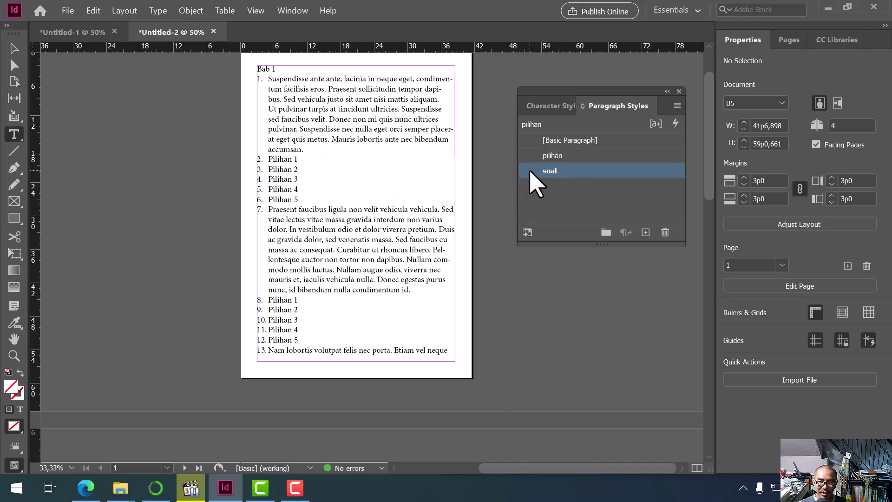
pyautogui.doubleClick(613, 175)
pyautogui.moveTo(260, 32); pyautogui.dragTo(618, 81)
pyautogui.click(597, 114)
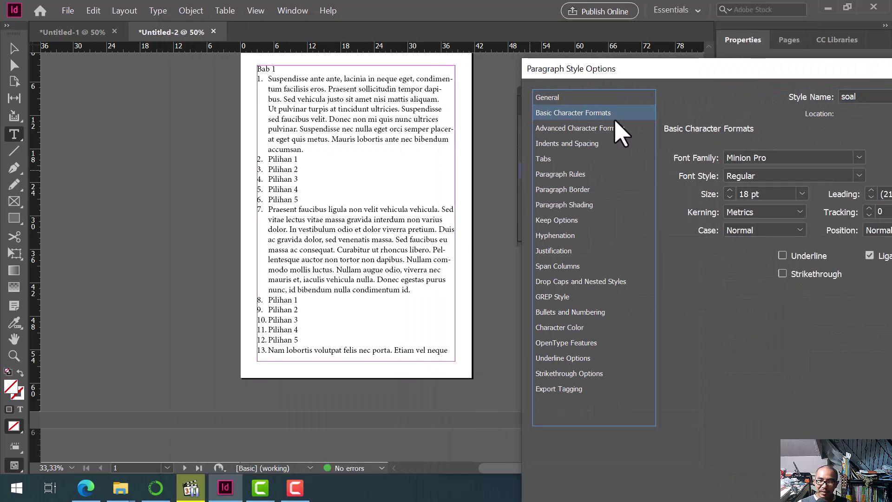
pyautogui.click(857, 158)
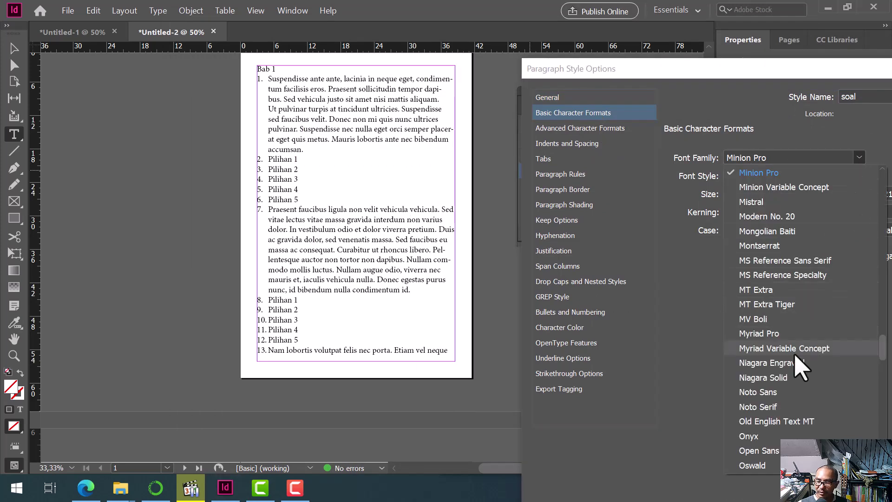
pyautogui.scroll(-10, 797, 358)
pyautogui.scroll(2, 780, 291)
pyautogui.scroll(4, 767, 280)
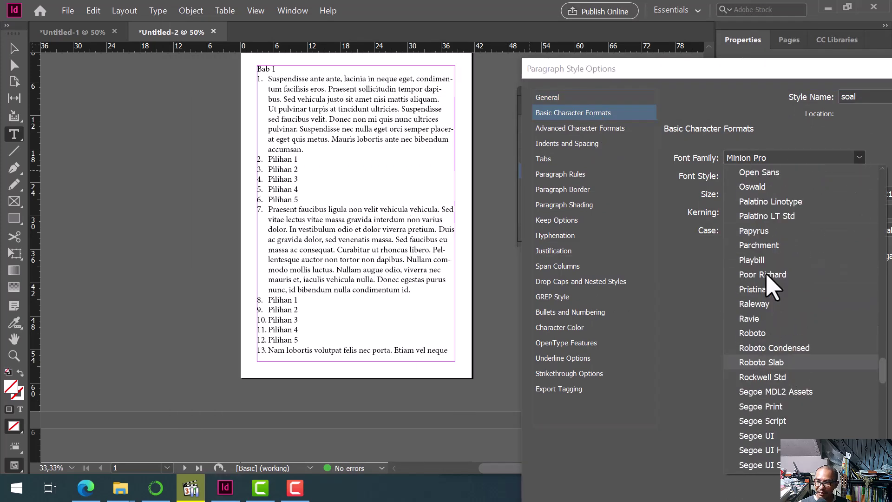
pyautogui.click(776, 236)
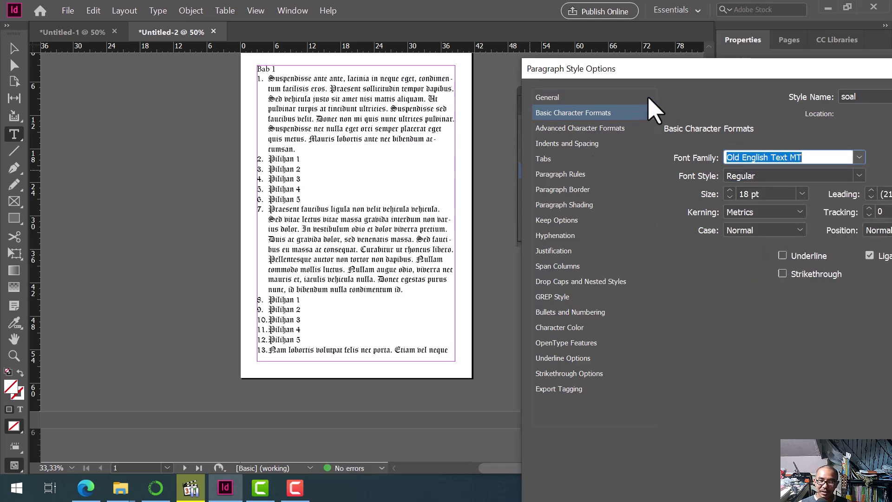
pyautogui.press('Escape')
pyautogui.moveTo(613, 170); pyautogui.dragTo(357, 138)
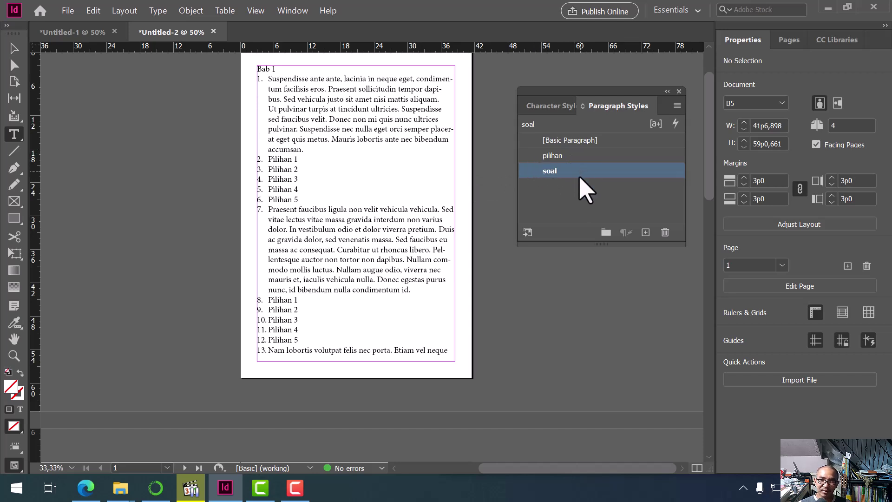
pyautogui.click(548, 189)
pyautogui.moveTo(562, 157)
pyautogui.mouseDown()
pyautogui.moveTo(484, 156)
pyautogui.moveTo(563, 170)
pyautogui.mouseUp()
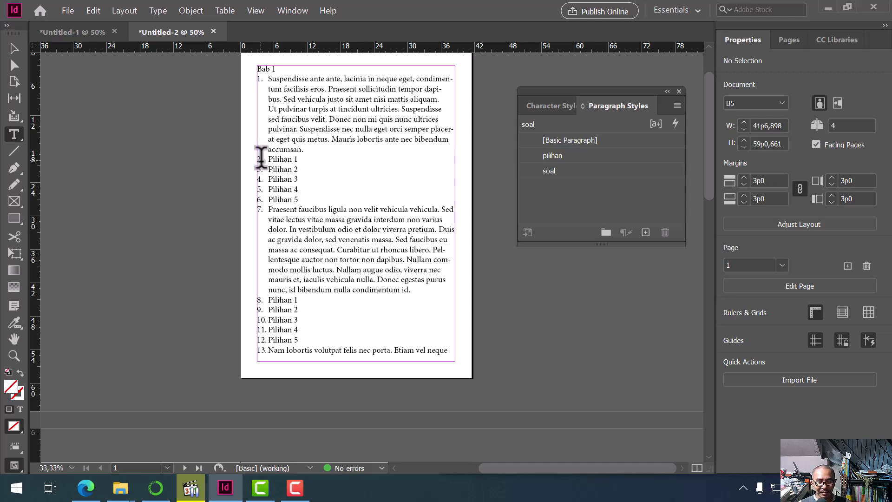
# Step: Set the numbering format of the pilihan style to "a, b, c, d..." in its Bullets and Numbering options
pyautogui.doubleClick(576, 157)
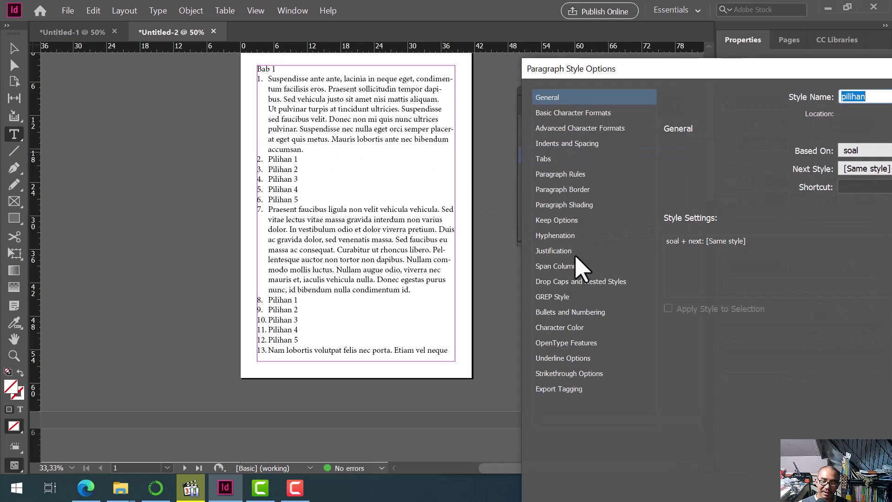
pyautogui.click(578, 313)
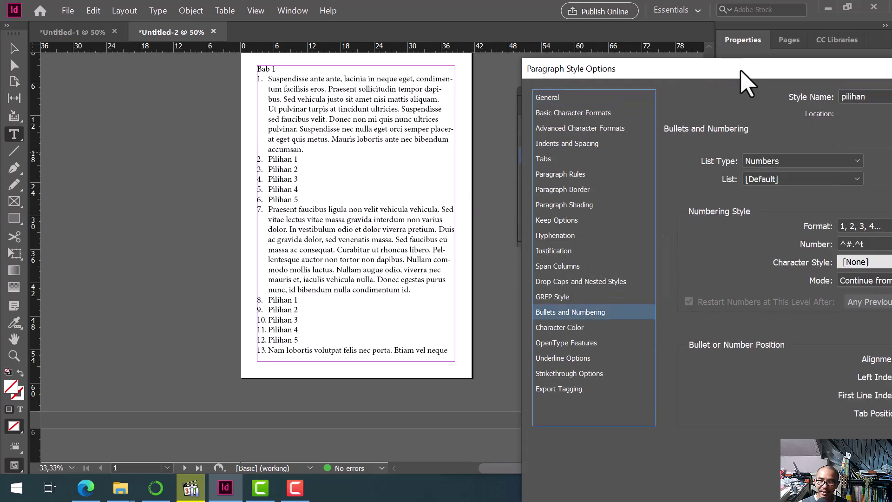
pyautogui.moveTo(742, 68); pyautogui.dragTo(683, 30)
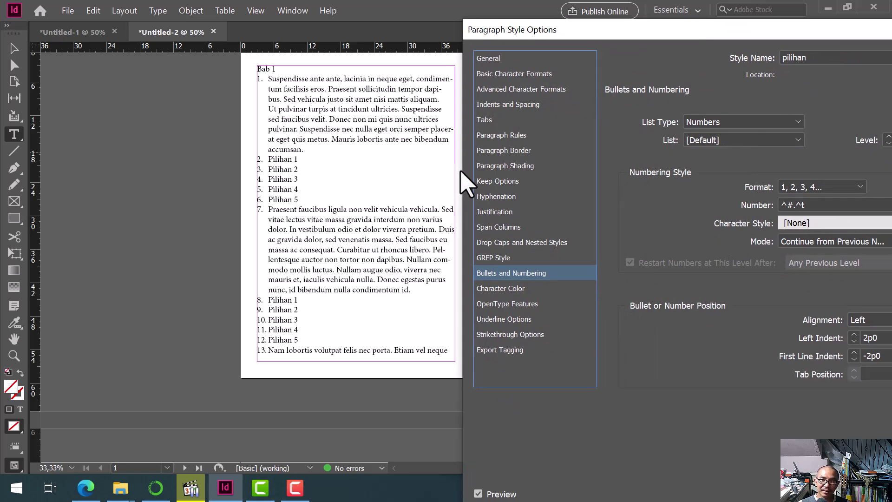
pyautogui.moveTo(668, 28); pyautogui.dragTo(647, 34)
pyautogui.click(842, 195)
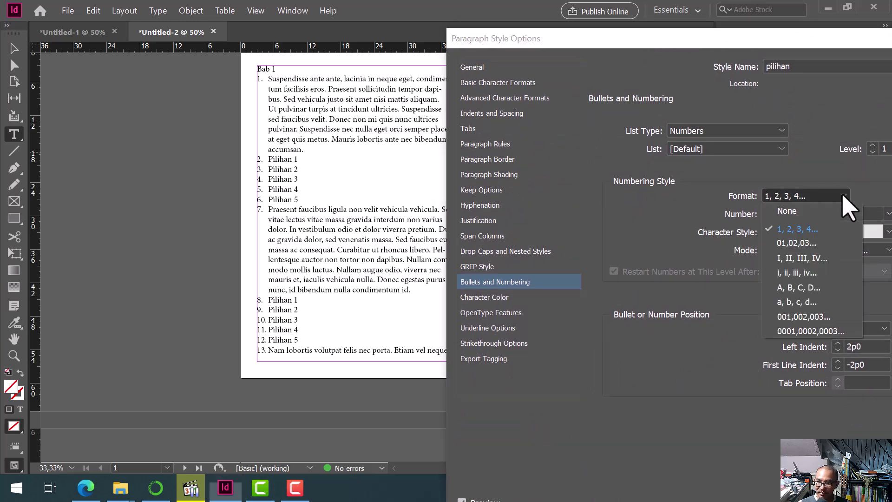
pyautogui.click(810, 302)
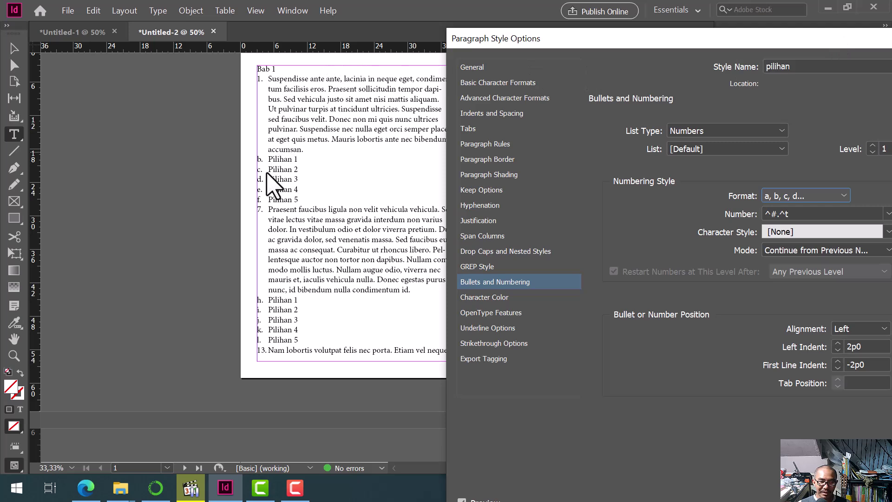
# Step: Set the list level of the pilihan style to 2 and view its available numbering formats
pyautogui.moveTo(686, 42); pyautogui.dragTo(628, 40)
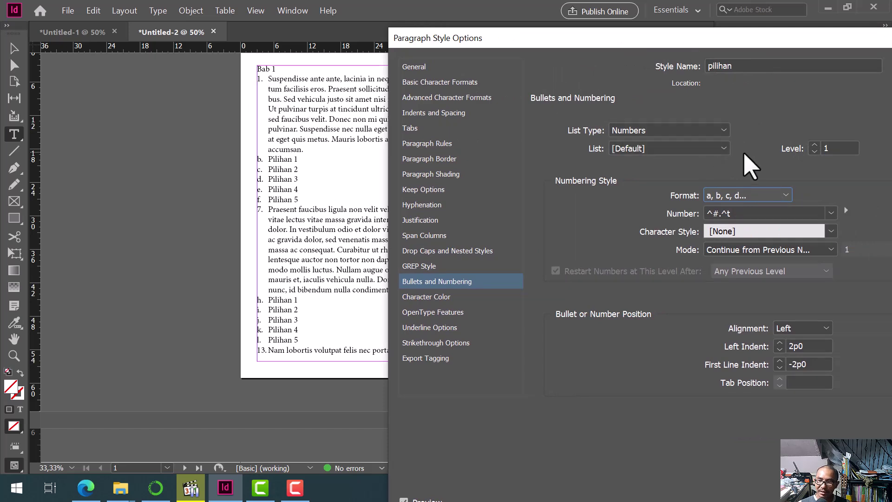
pyautogui.click(815, 145)
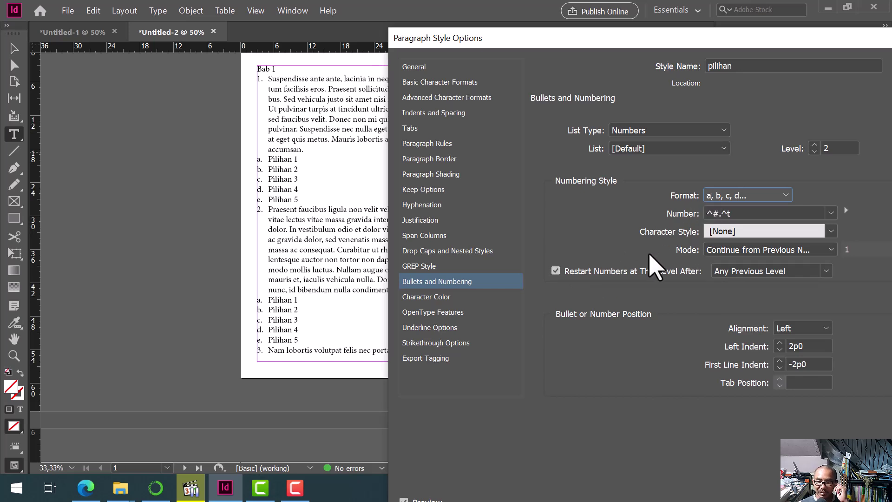
pyautogui.click(707, 197)
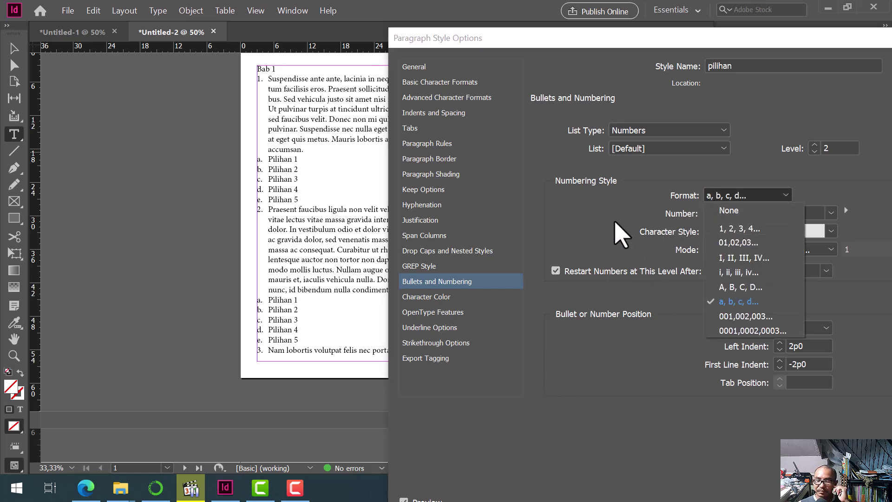
# Step: Turn off restarting numbers after previous levels in the pilihan style to compare the lettering, and turn it back on
pyautogui.click(595, 240)
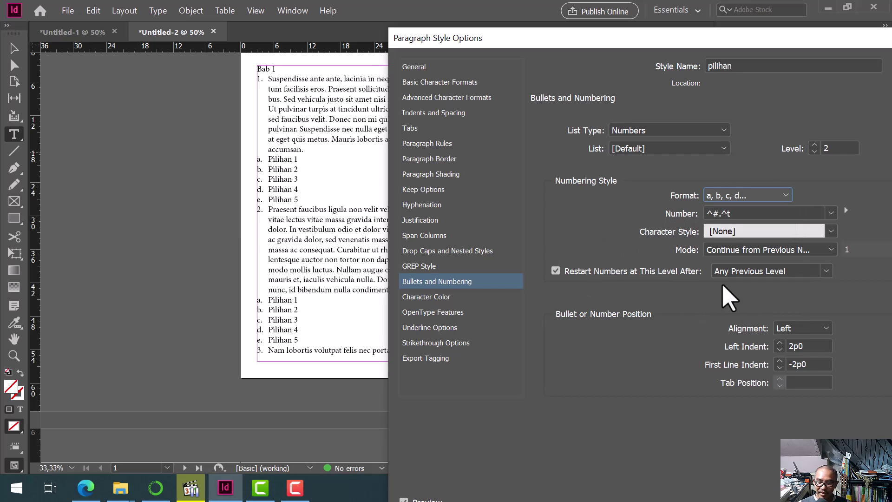
pyautogui.click(825, 270)
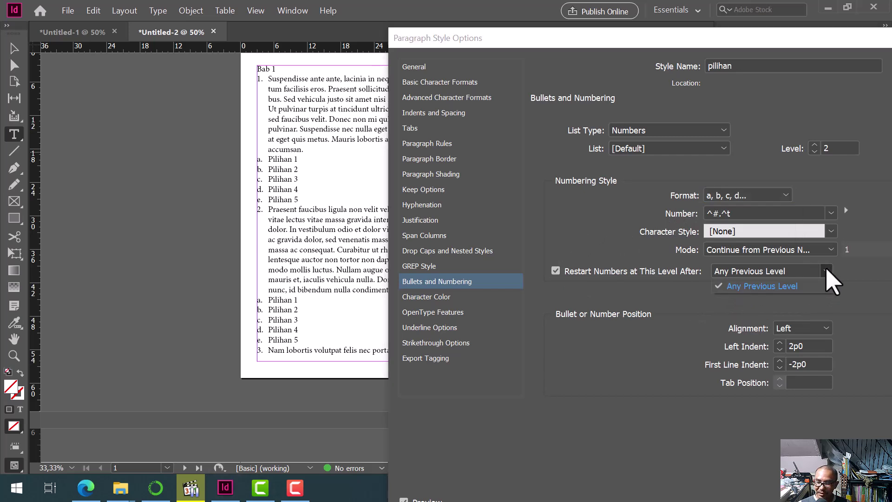
pyautogui.click(826, 269)
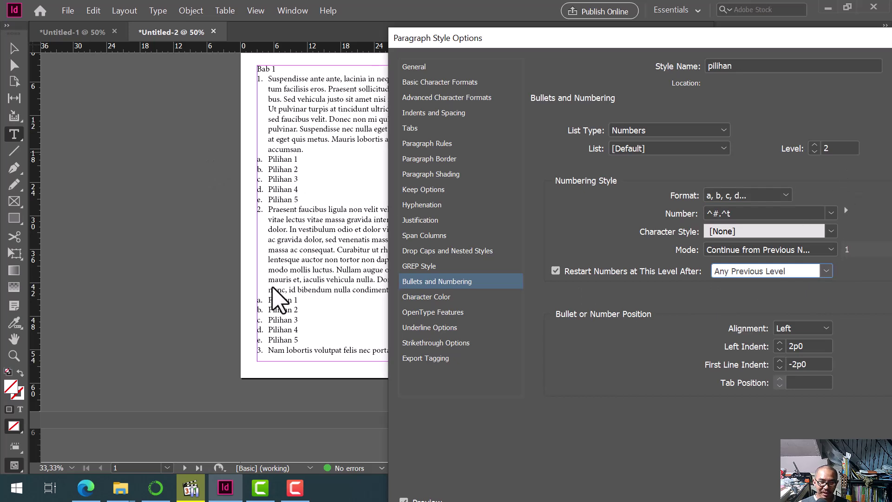
pyautogui.click(555, 270)
pyautogui.click(555, 270)
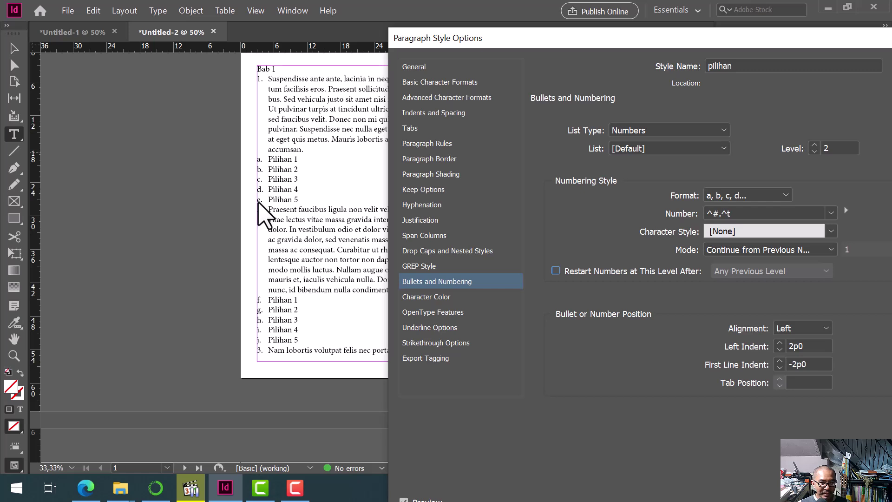
pyautogui.click(556, 270)
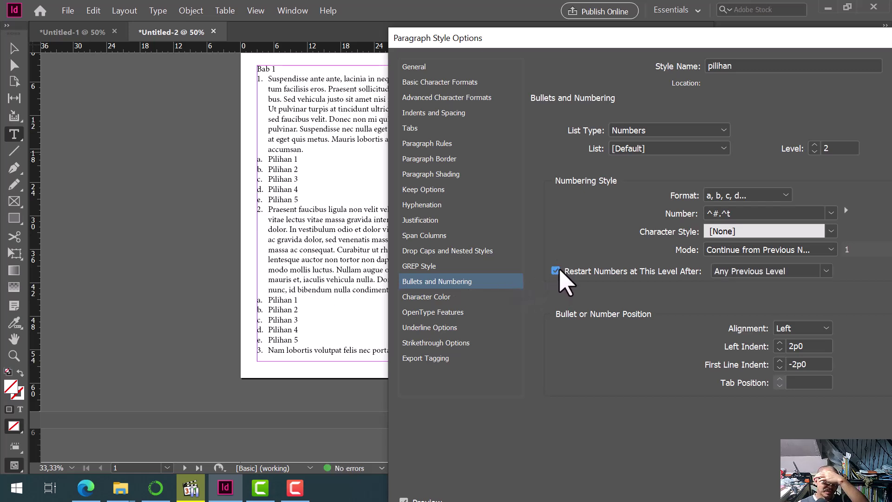
# Step: Set the left indent of the pilihan style's numbering to 4p0 and uncover the page behind the style options
pyautogui.click(780, 344)
pyautogui.click(780, 344)
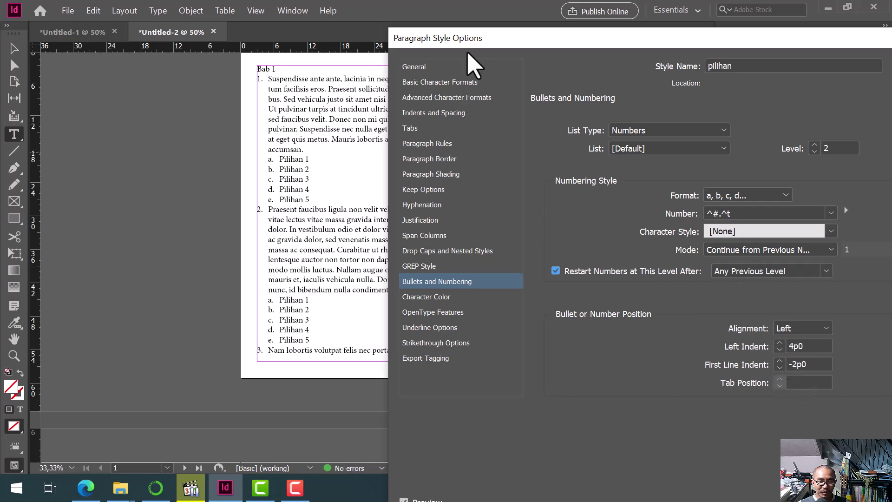
pyautogui.moveTo(474, 41); pyautogui.dragTo(582, 35)
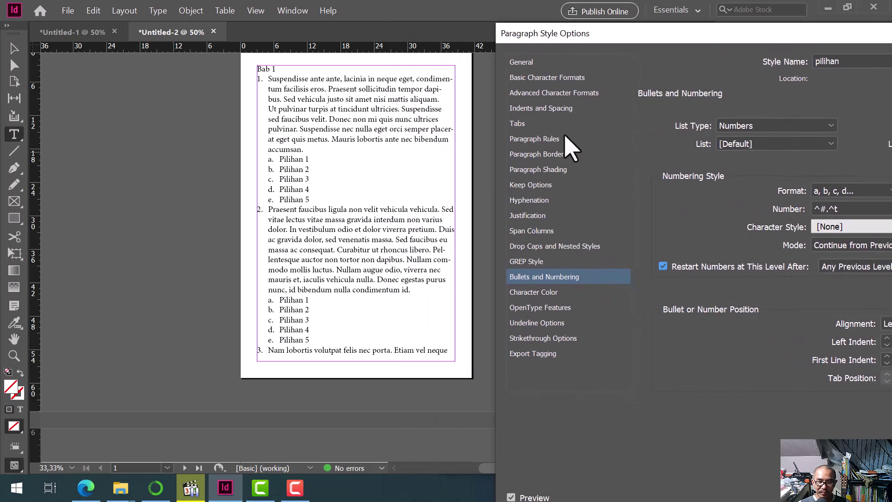
# Step: Set the pilihan style's paragraph layout to Split Column with 2 sub-columns and accept the style options
pyautogui.click(543, 231)
pyautogui.click(761, 127)
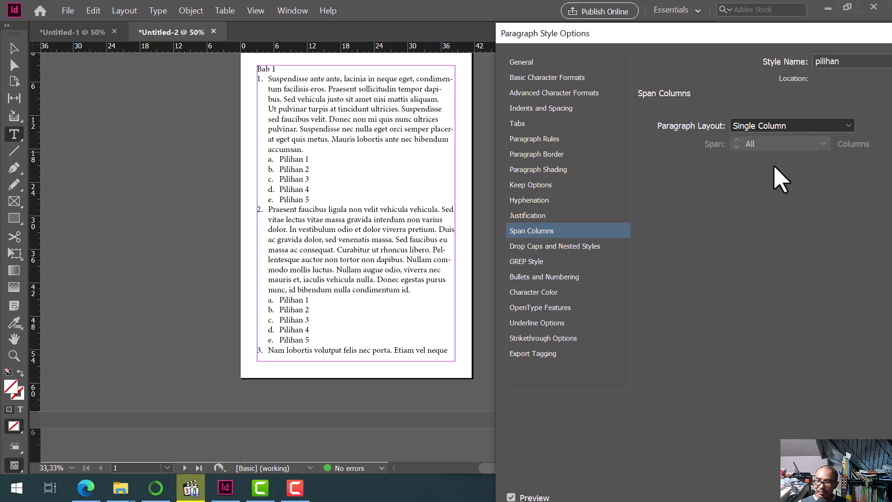
pyautogui.click(779, 179)
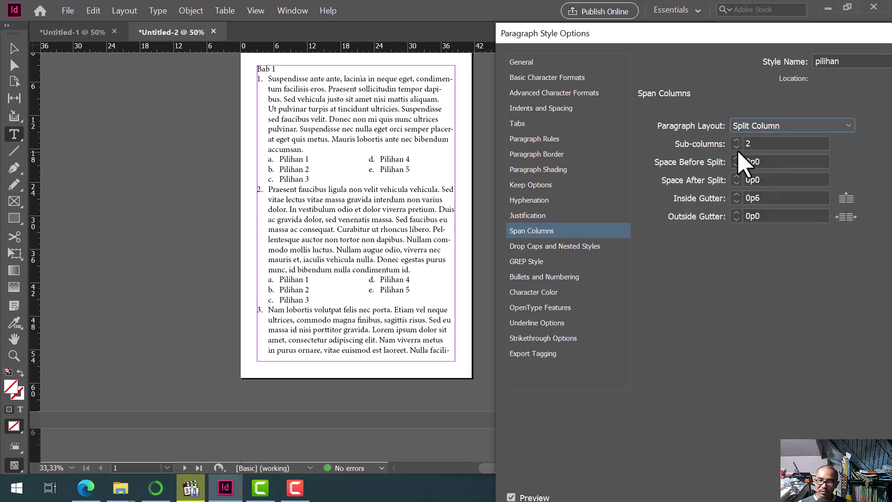
pyautogui.moveTo(794, 34)
pyautogui.mouseDown()
pyautogui.moveTo(799, 63)
pyautogui.moveTo(789, 37)
pyautogui.mouseUp()
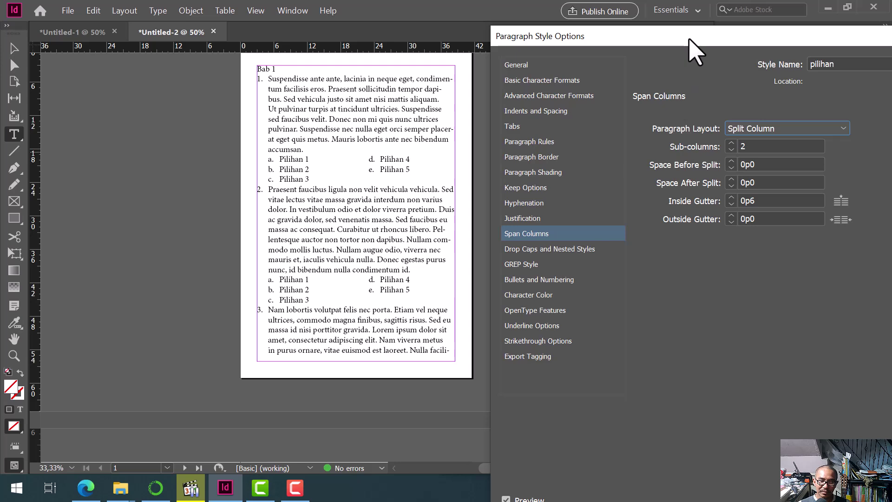
pyautogui.moveTo(723, 49); pyautogui.dragTo(550, 27)
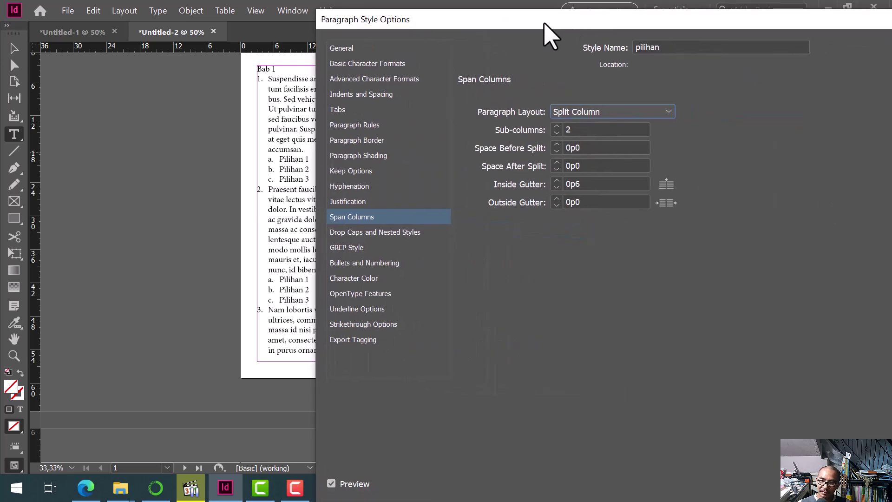
pyautogui.press('Return')
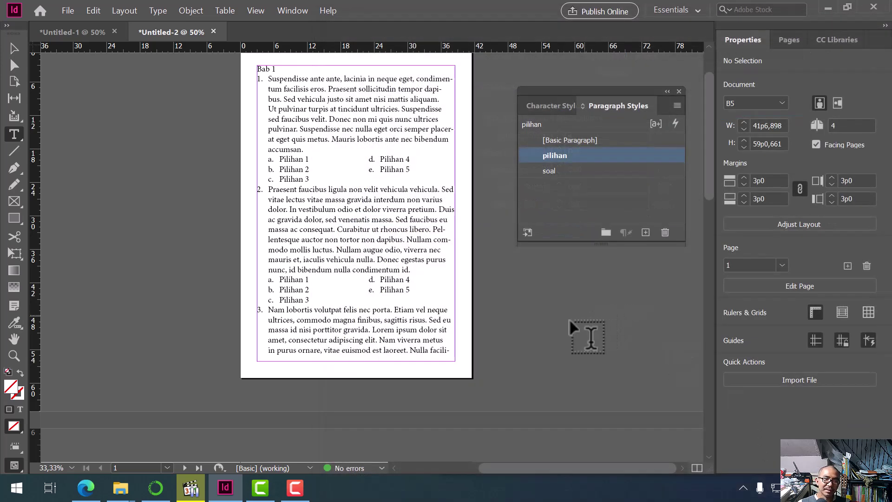
# Step: Apply the soal style to the unnumbered question paragraphs of Bab 1 and Bab 2 on pages 2 and 3
pyautogui.moveTo(567, 326); pyautogui.dragTo(260, 69)
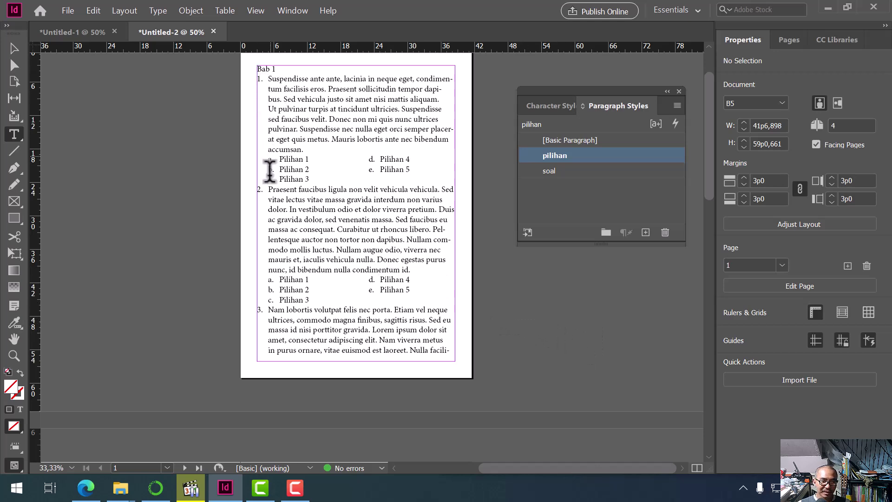
pyautogui.scroll(-5, 267, 246)
pyautogui.hscroll(-5, 245, 237)
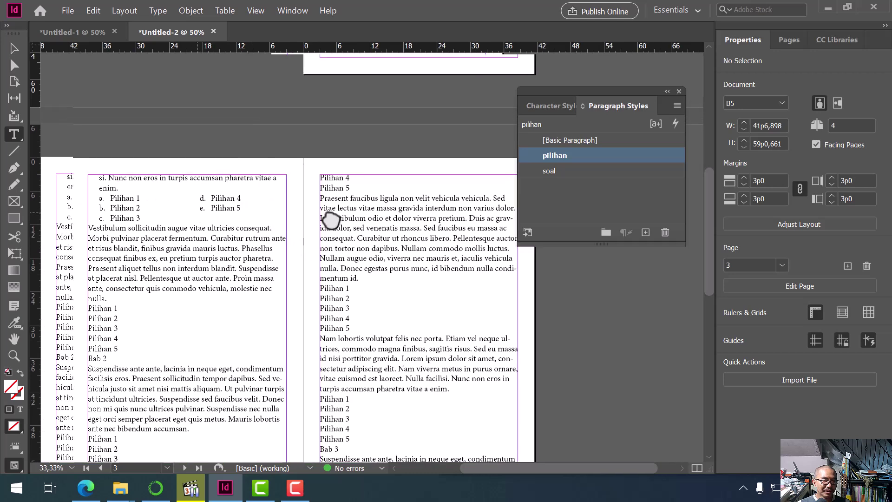
pyautogui.scroll(-3, 368, 209)
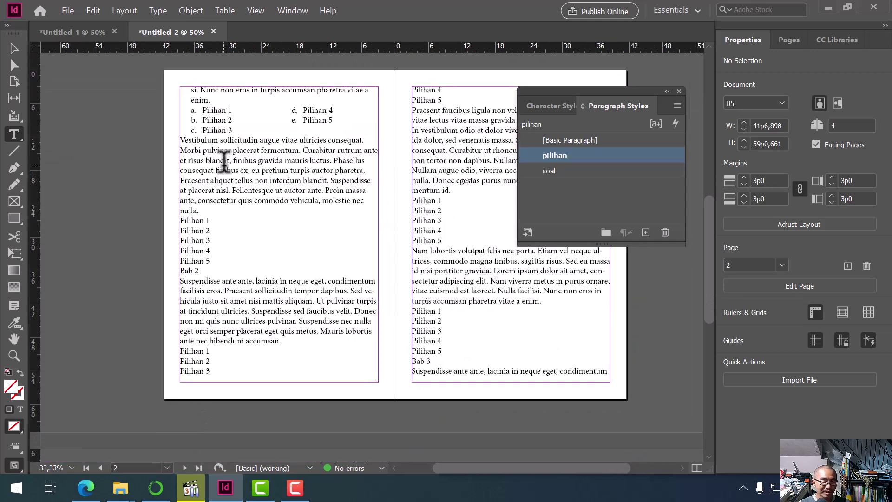
pyautogui.click(256, 149)
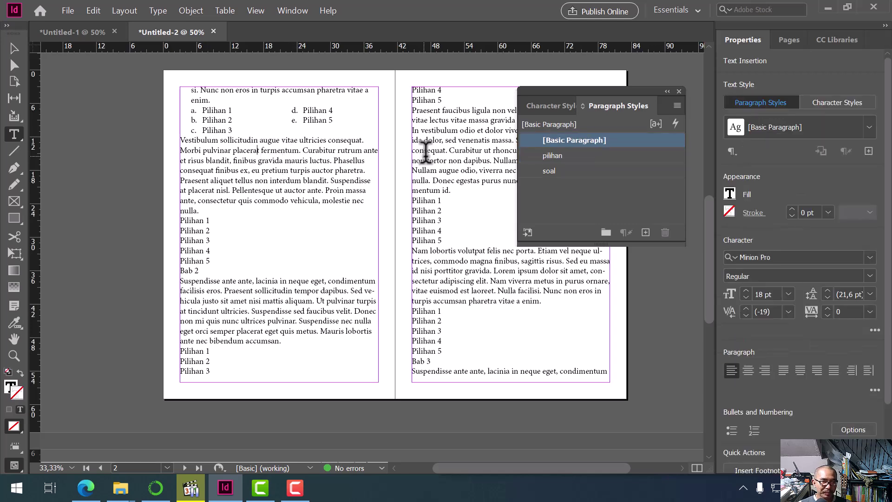
pyautogui.click(557, 171)
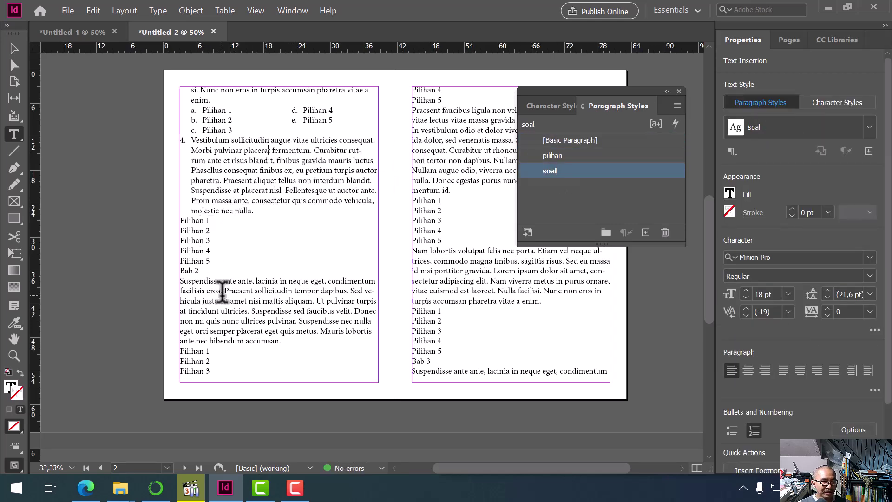
pyautogui.click(222, 290)
pyautogui.click(552, 171)
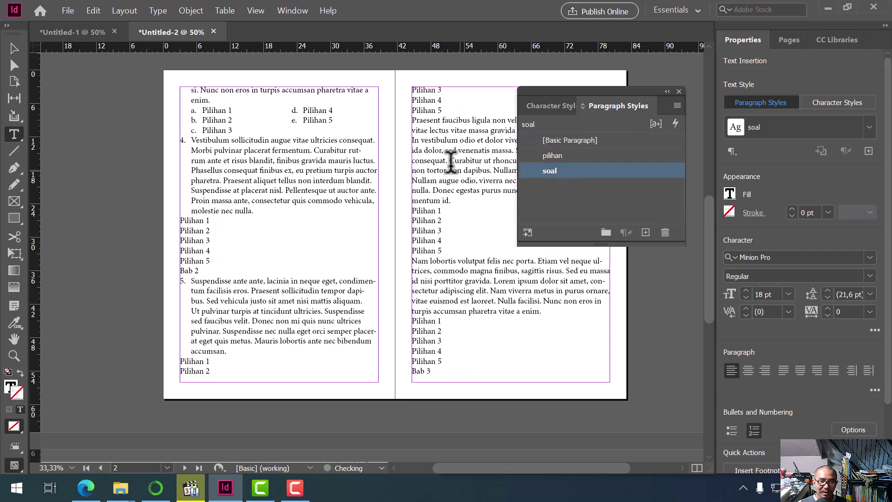
pyautogui.click(468, 279)
pyautogui.click(562, 171)
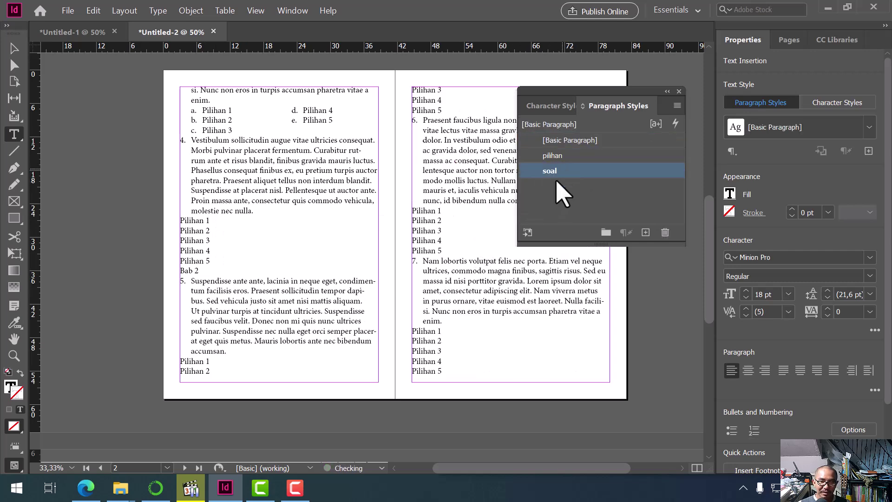
# Step: Apply the soal style to both question paragraphs under Bab 3 on page 4
pyautogui.scroll(-4, 402, 295)
pyautogui.scroll(-3, 402, 295)
pyautogui.click(294, 171)
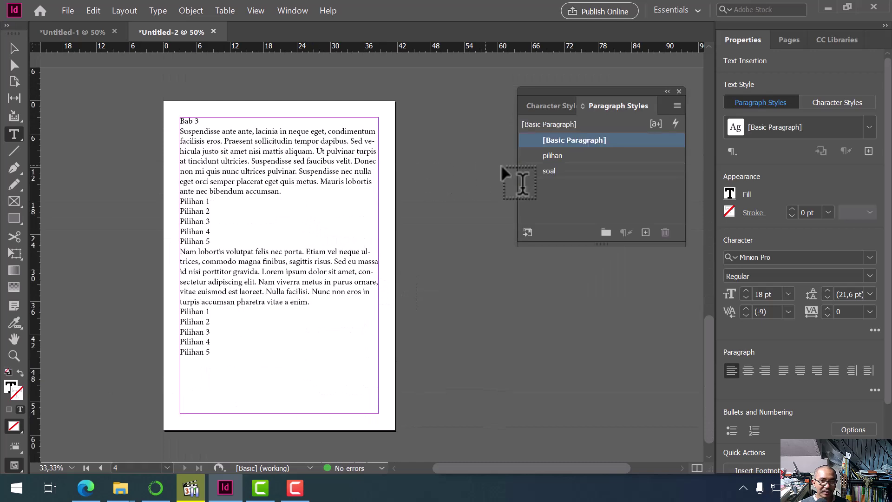
pyautogui.click(562, 171)
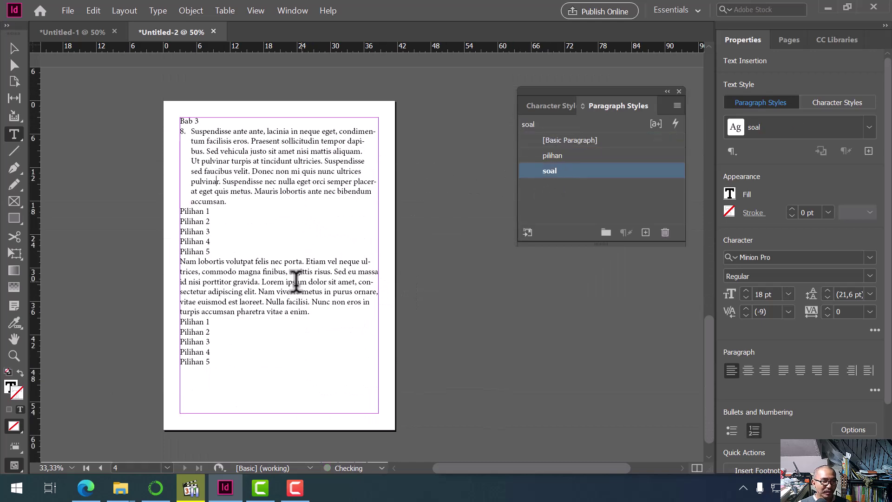
pyautogui.click(299, 278)
pyautogui.click(561, 171)
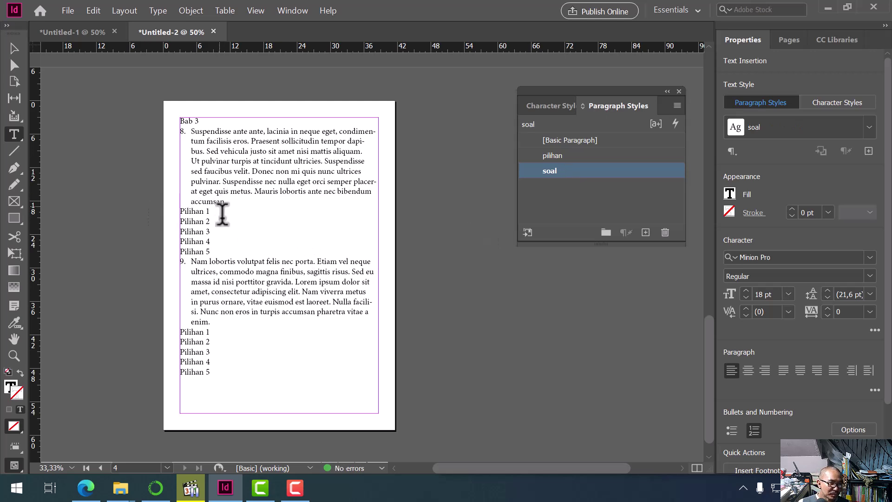
# Step: Apply the pilihan style to the Pilihan 1 to Pilihan 5 answer options of questions 8 and 9 under Bab 3
pyautogui.moveTo(217, 209); pyautogui.dragTo(507, 182)
pyautogui.click(551, 156)
pyautogui.scroll(-1, 215, 263)
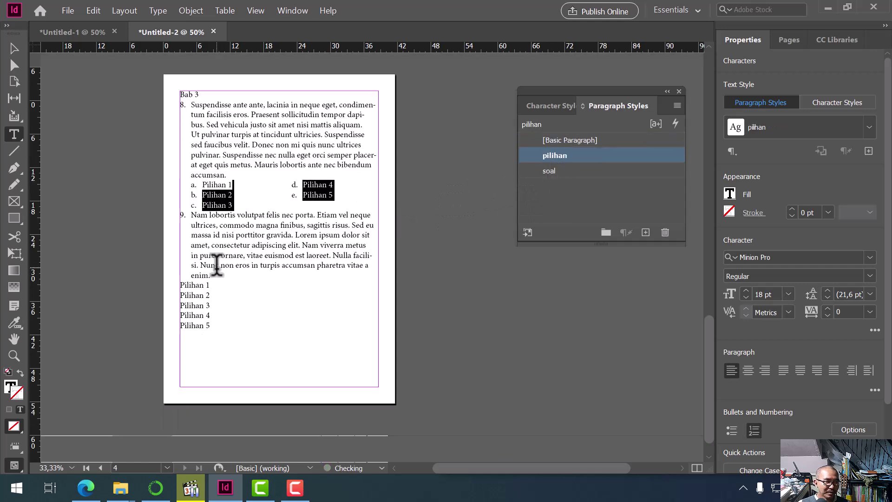
pyautogui.moveTo(220, 296); pyautogui.dragTo(219, 327)
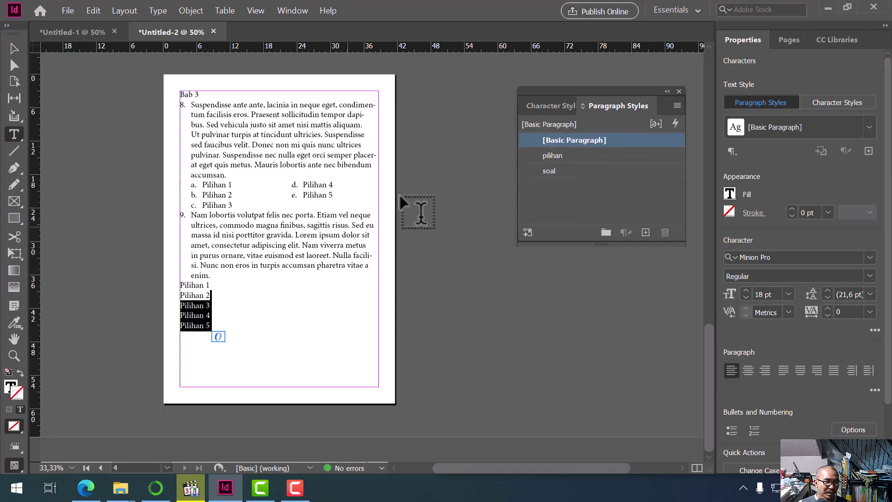
pyautogui.click(544, 156)
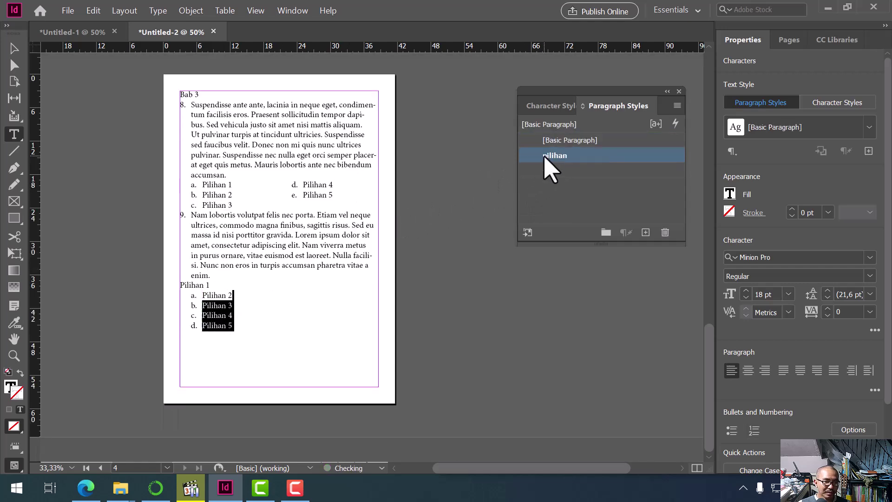
pyautogui.click(226, 294)
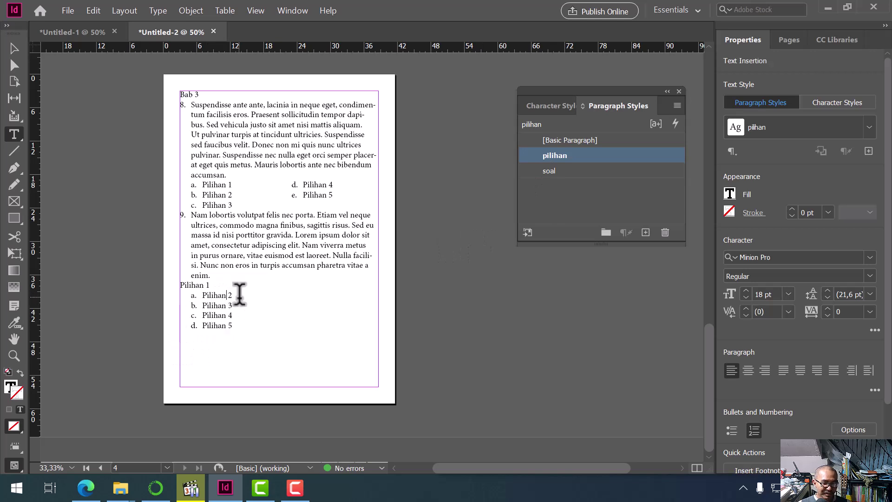
pyautogui.click(238, 294)
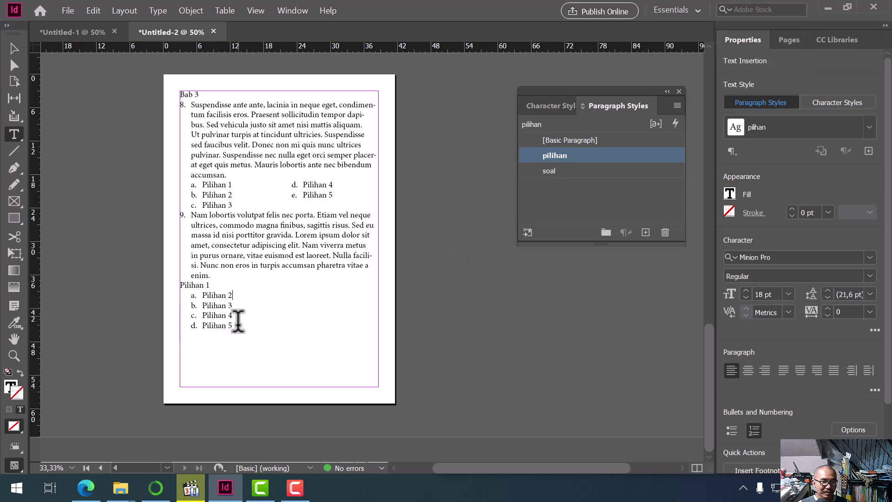
pyautogui.click(218, 282)
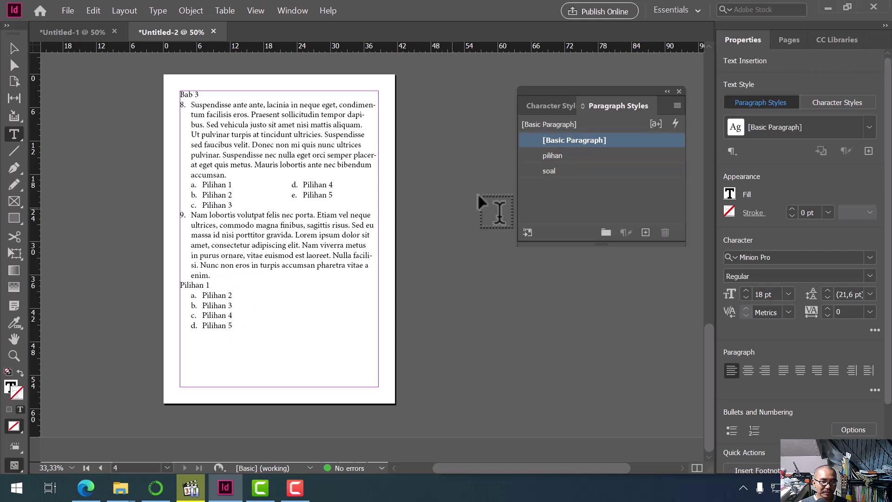
pyautogui.click(562, 158)
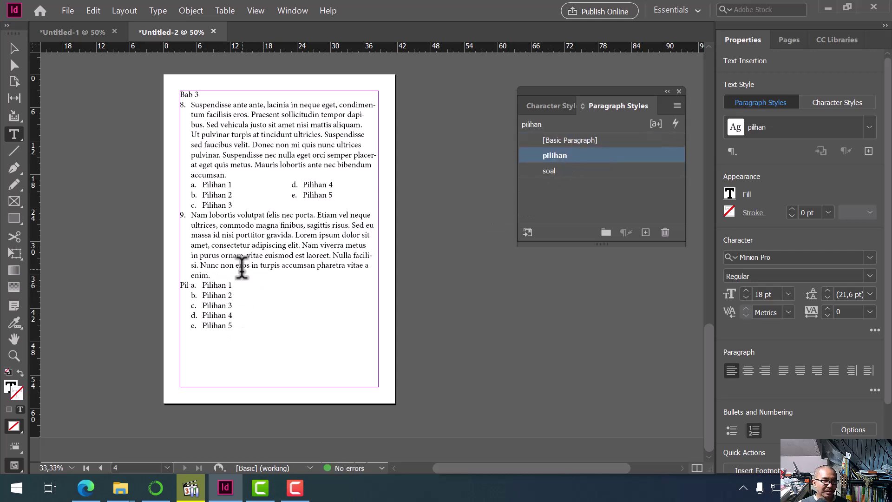
pyautogui.click(180, 282)
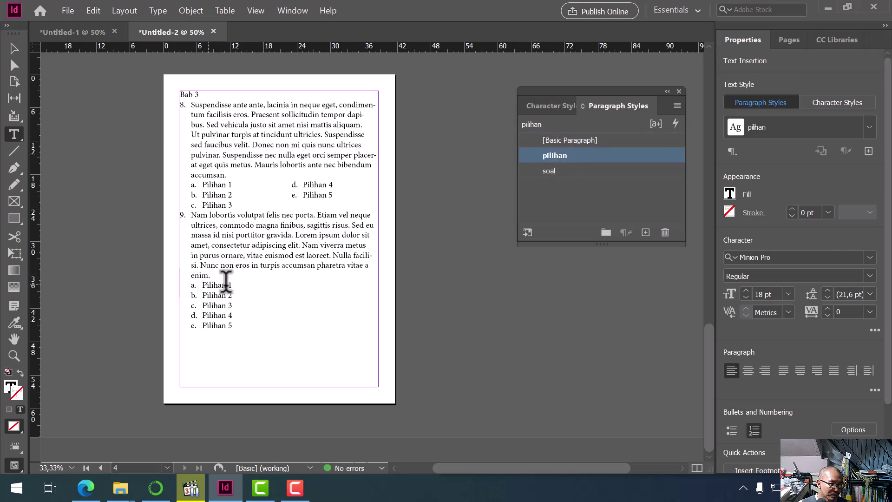
# Step: Apply the pilihan style to the answer options below questions 6 and 7 on page 3
pyautogui.click(427, 260)
pyautogui.scroll(1, 442, 261)
pyautogui.scroll(9, 442, 263)
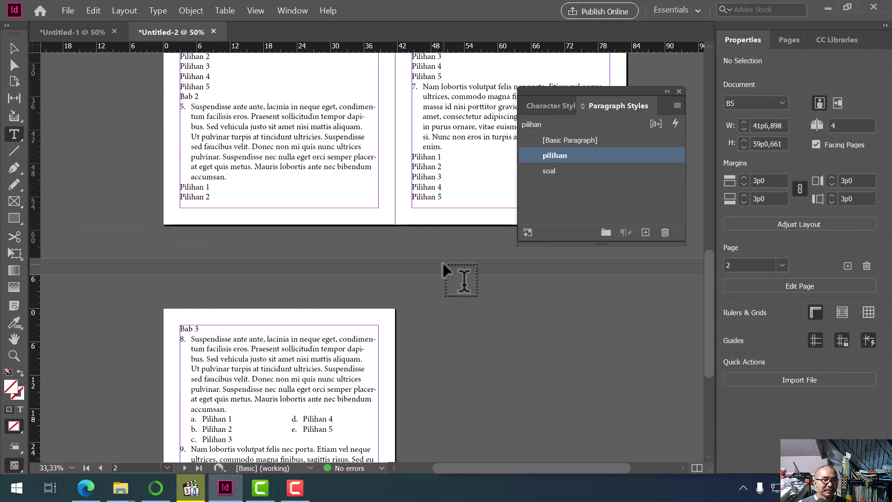
pyautogui.moveTo(453, 244); pyautogui.dragTo(454, 203)
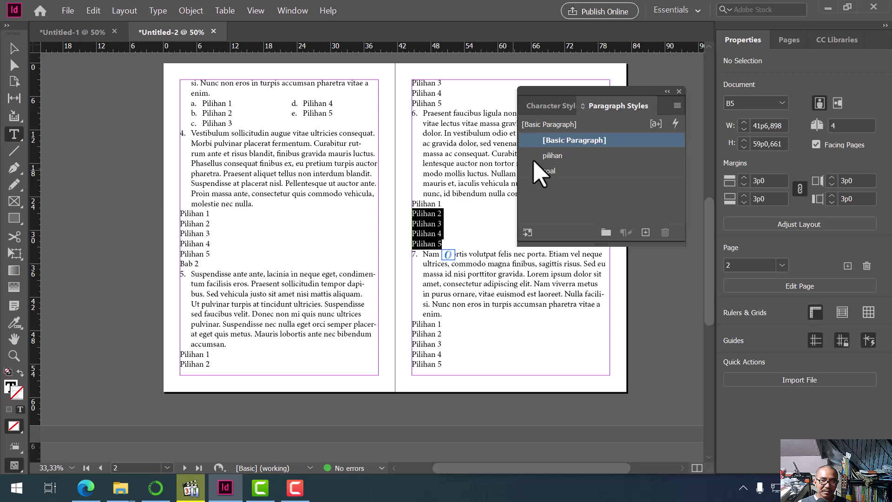
pyautogui.keyDown('shift'); pyautogui.click(439, 201); pyautogui.keyUp('shift')
pyautogui.click(597, 156)
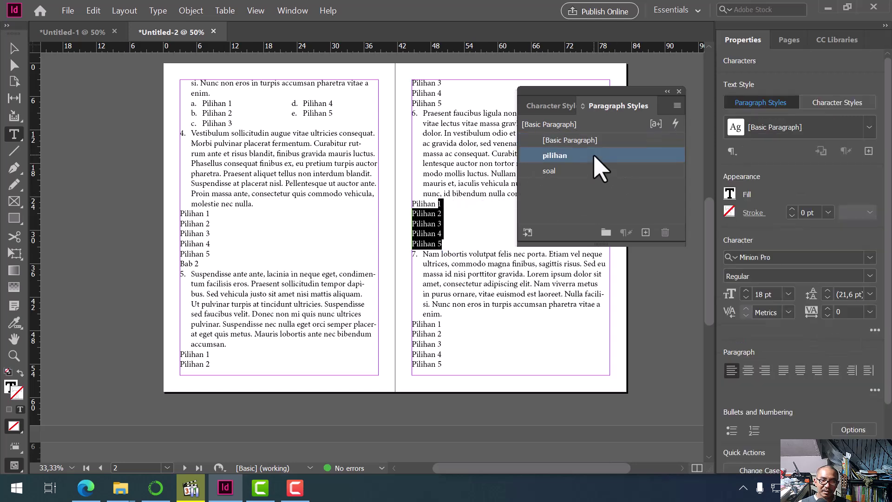
pyautogui.moveTo(433, 304); pyautogui.dragTo(435, 345)
pyautogui.click(578, 155)
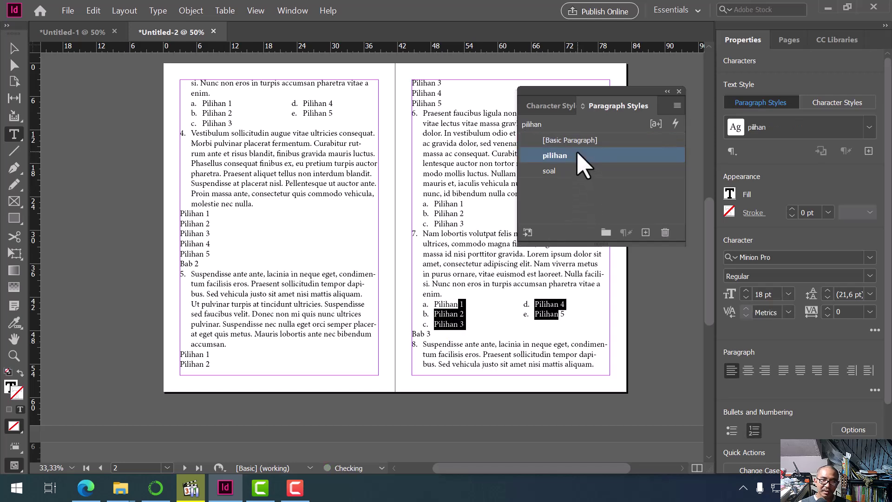
# Step: Apply the pilihan style to the Pilihan 1 to Pilihan 5 answer options below questions 4 and 5
pyautogui.click(431, 95)
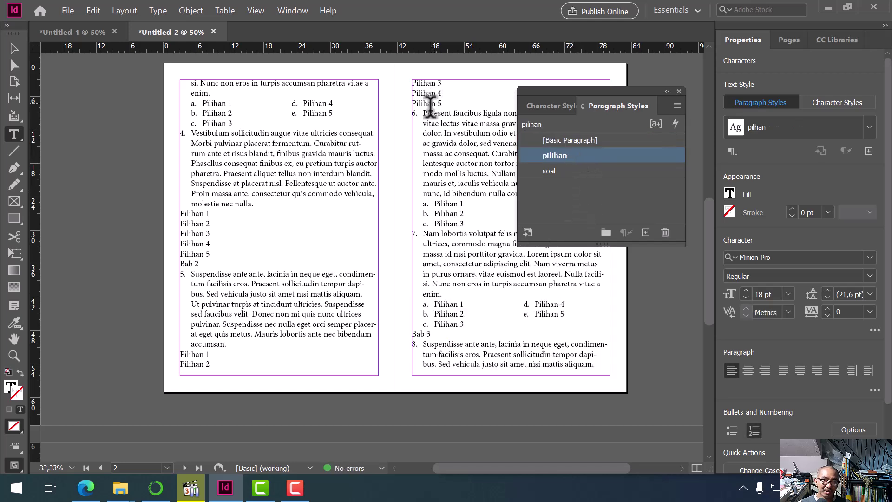
pyautogui.keyDown('shift'); pyautogui.click(196, 354); pyautogui.keyUp('shift')
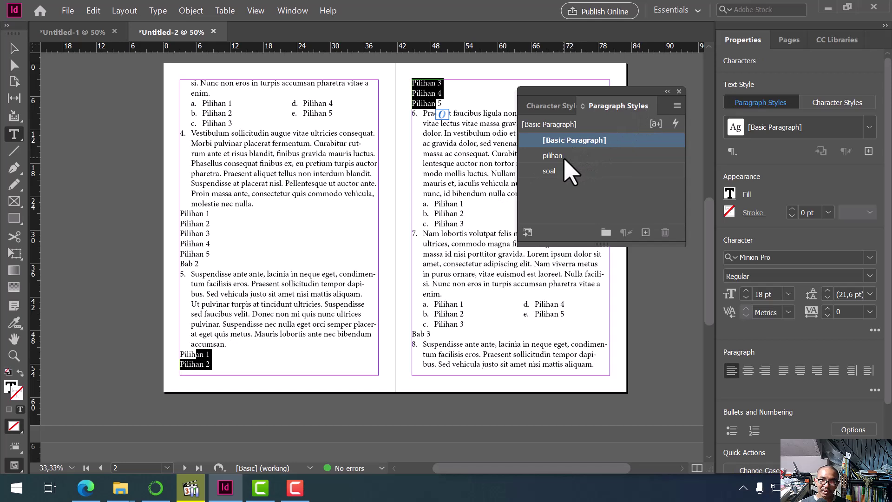
pyautogui.click(576, 156)
pyautogui.moveTo(210, 253); pyautogui.dragTo(200, 207)
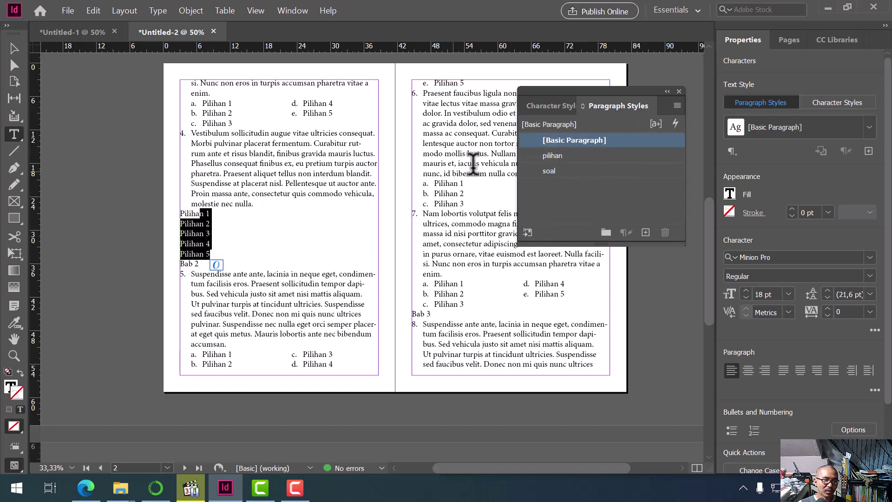
pyautogui.click(564, 156)
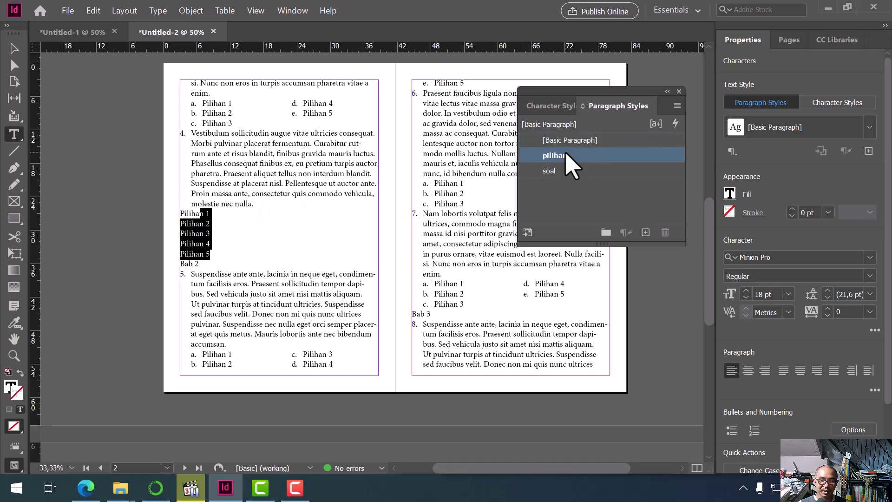
pyautogui.click(405, 200)
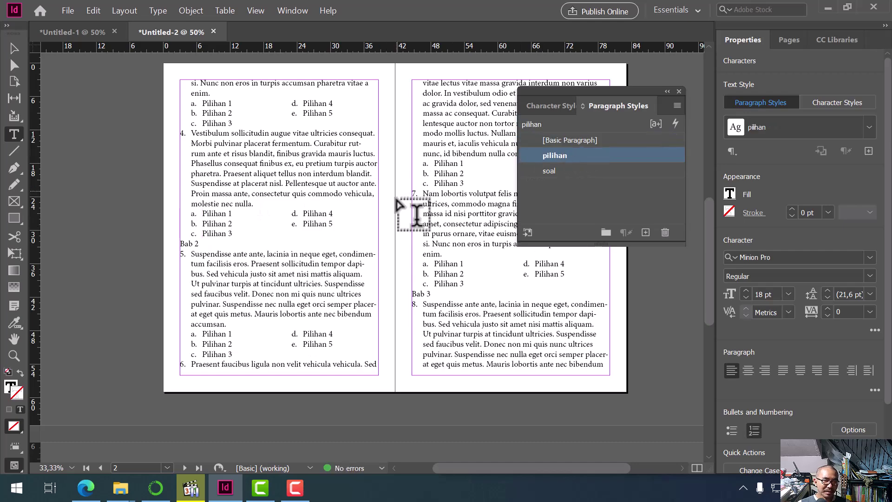
# Step: Check how the question numbering runs from Bab 1 through Bab 2 to Bab 3
pyautogui.scroll(8, 406, 213)
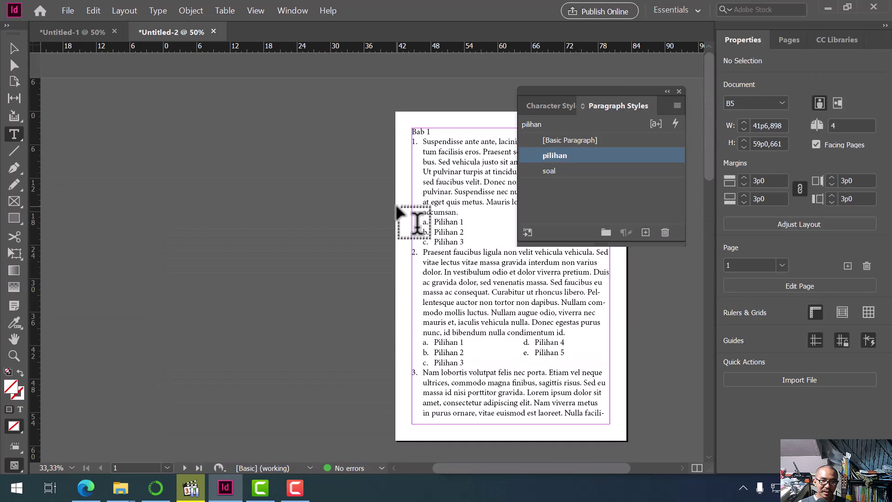
pyautogui.click(432, 132)
pyautogui.scroll(-15, 418, 137)
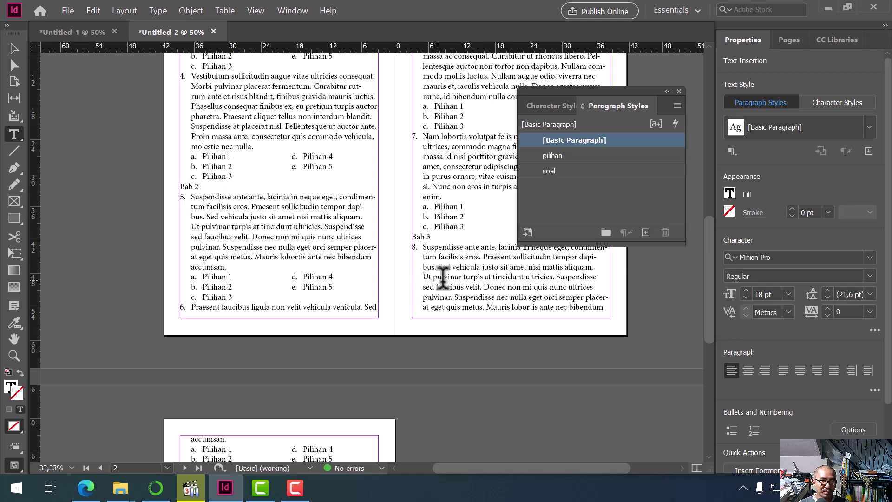
pyautogui.click(435, 146)
pyautogui.click(391, 233)
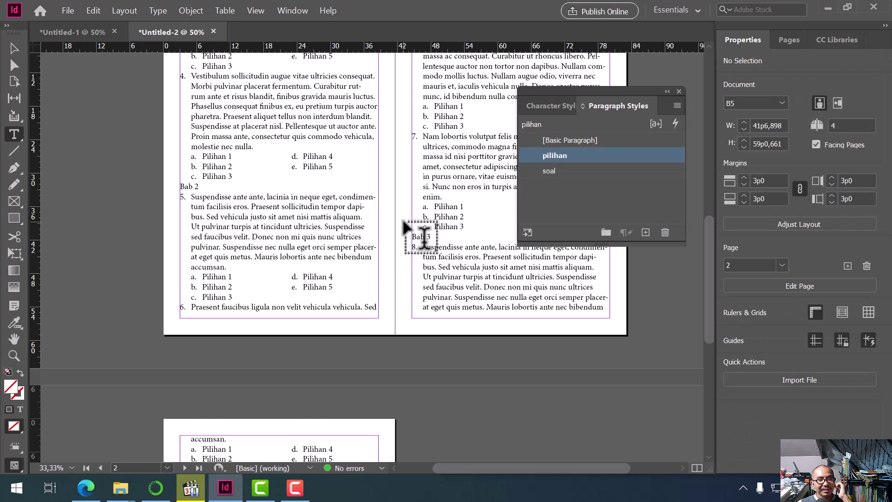
pyautogui.moveTo(403, 221); pyautogui.dragTo(403, 228)
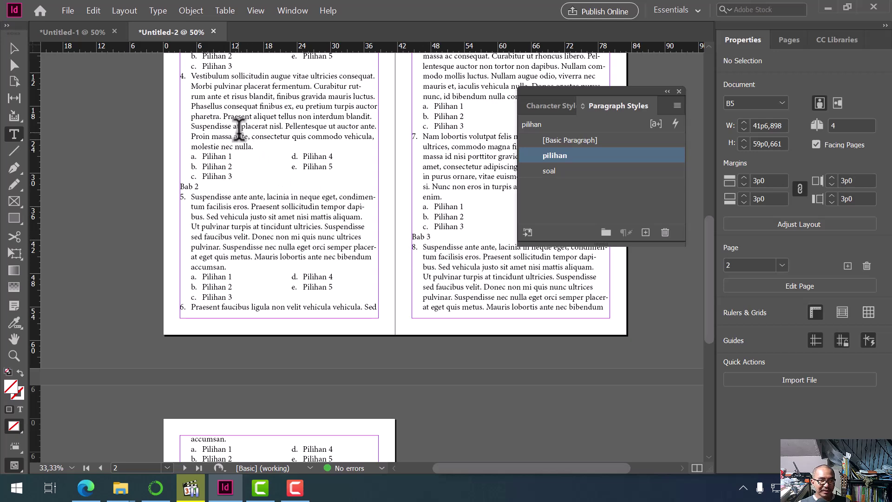
# Step: Restart the numbering at the first question under Bab 2 and at the first question under Bab 3
pyautogui.click(239, 221)
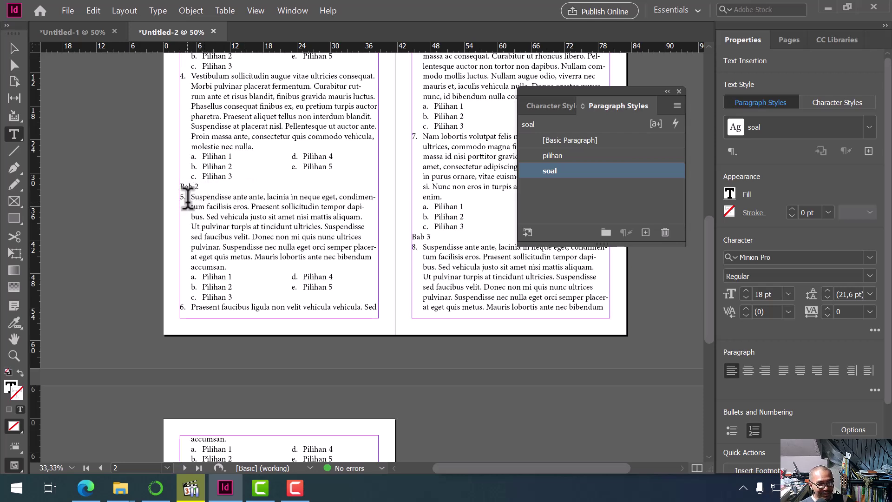
pyautogui.click(193, 196)
pyautogui.rightClick(190, 197)
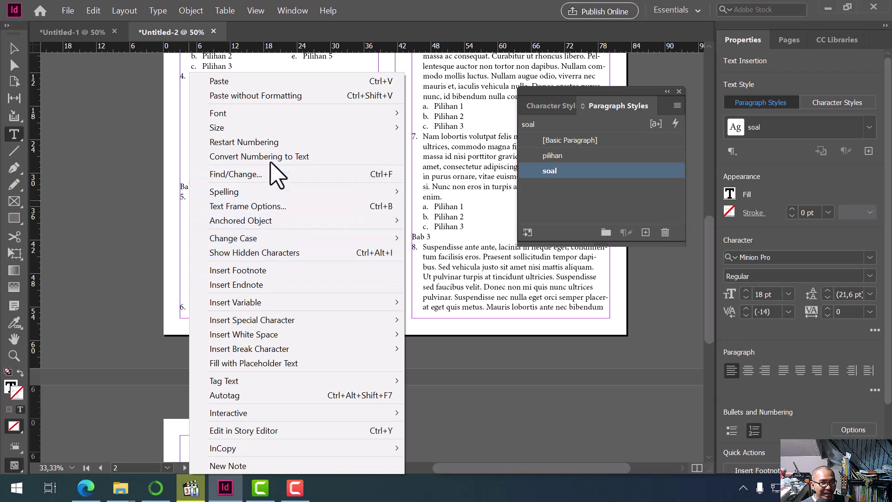
pyautogui.click(278, 143)
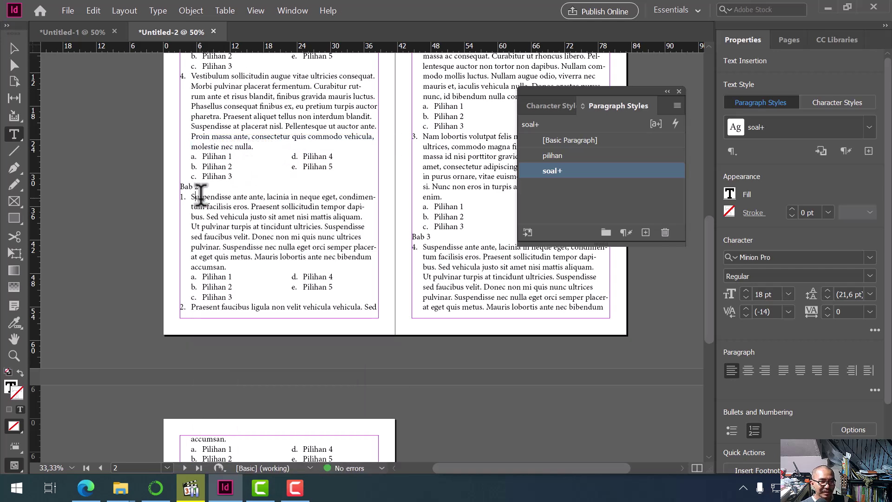
pyautogui.rightClick(427, 247)
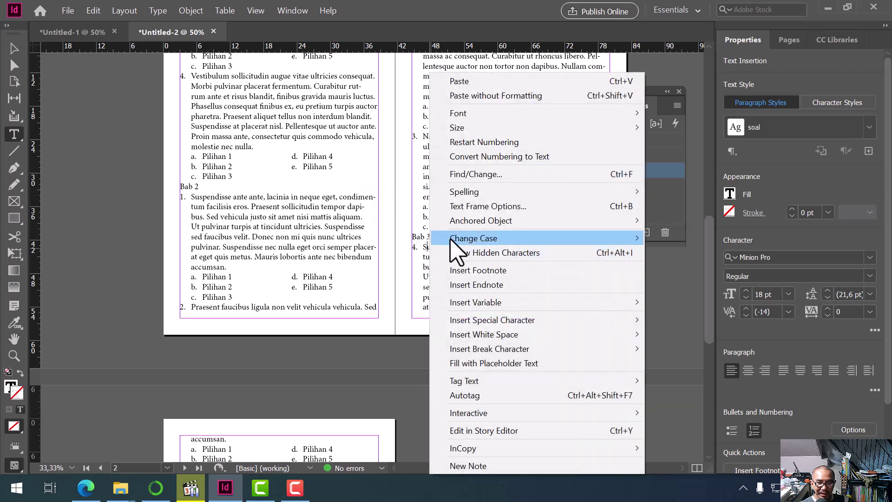
pyautogui.click(491, 142)
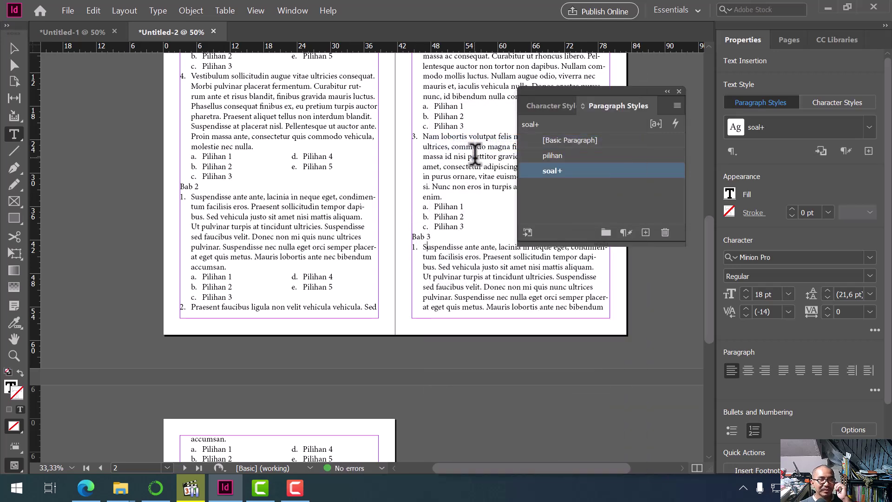
# Step: Copy the third question of Bab 2 with its answer options into a new paragraph directly below the Bab 2 heading
pyautogui.moveTo(567, 99); pyautogui.dragTo(636, 276)
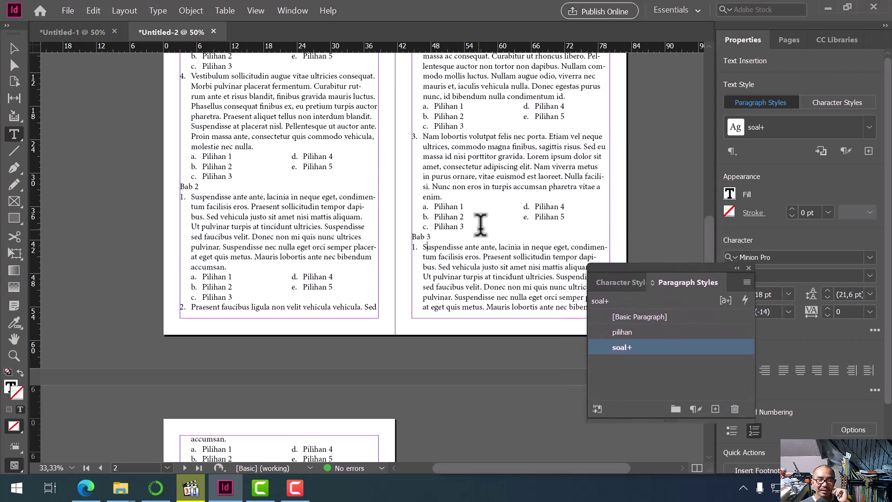
pyautogui.moveTo(475, 225); pyautogui.dragTo(419, 136)
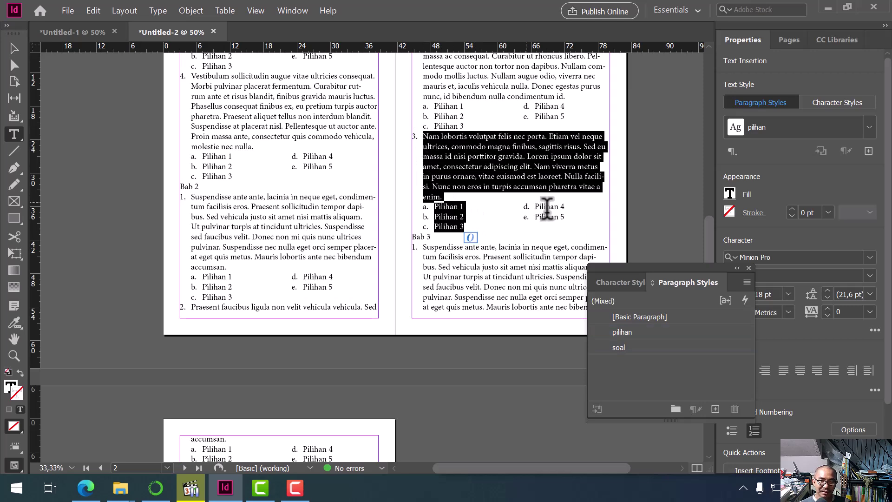
pyautogui.moveTo(581, 216); pyautogui.dragTo(423, 136)
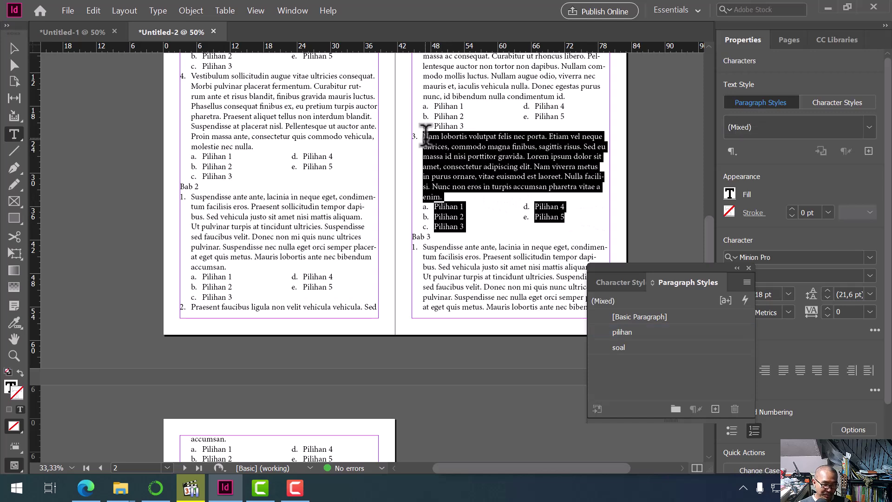
pyautogui.click(205, 185)
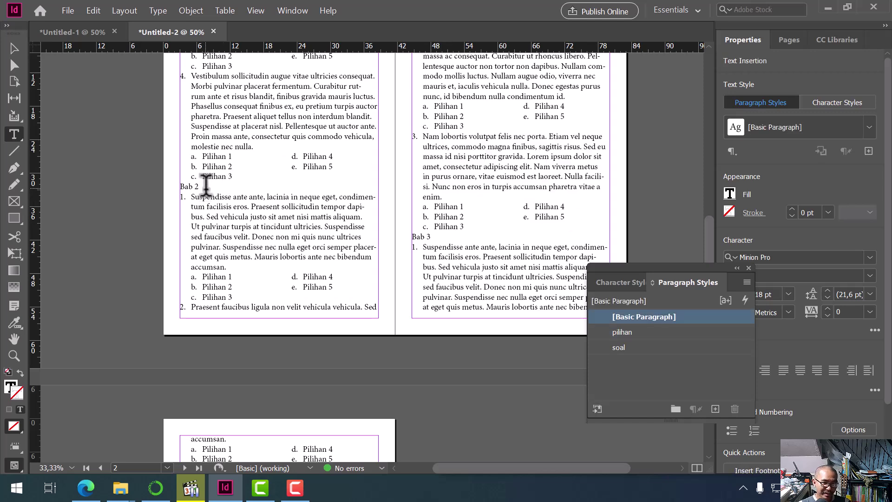
pyautogui.press('Return')
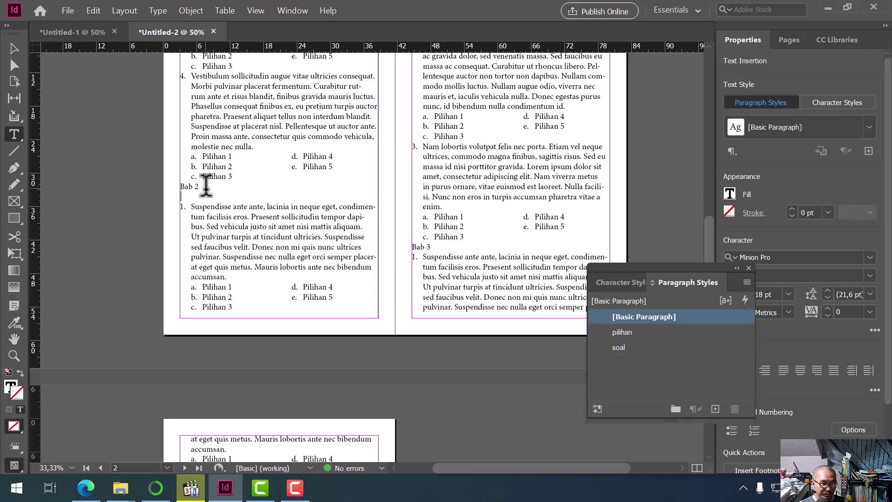
pyautogui.write('Nam lobortis volutpat felis nec porta. Etiam vel neque ultrices, commodo magna finibus, sagittis risus. Sed eu massa id nisi porttitor gravida. Lorem ipsum dolor sit amet, consectetur adipiscing elit. Nam viverra metus in purus ornare, vitae euismod est laoreet. Nulla facilisi. Nunc non eros in turpis accumsan pharetra vitae a enim. Pilihan 1\tPilihan 4 Pilihan 2\tPilihan 5 Pilihan 3')
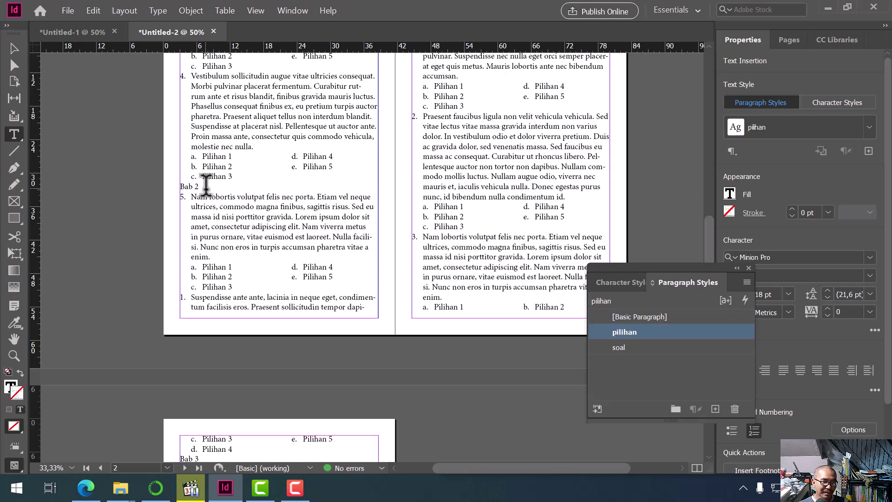
# Step: Inspect the numbering and paragraph styles of the copied question and its answer options below Bab 2
pyautogui.click(268, 207)
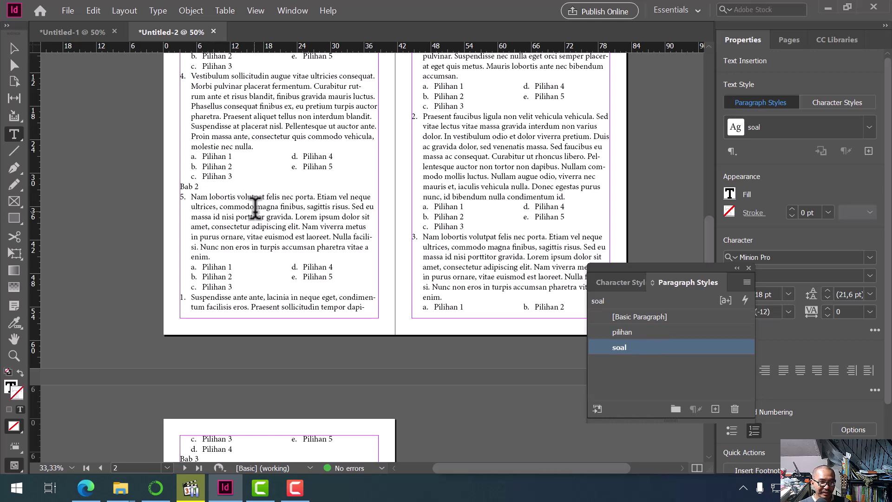
pyautogui.moveTo(256, 206); pyautogui.dragTo(254, 216)
pyautogui.click(299, 220)
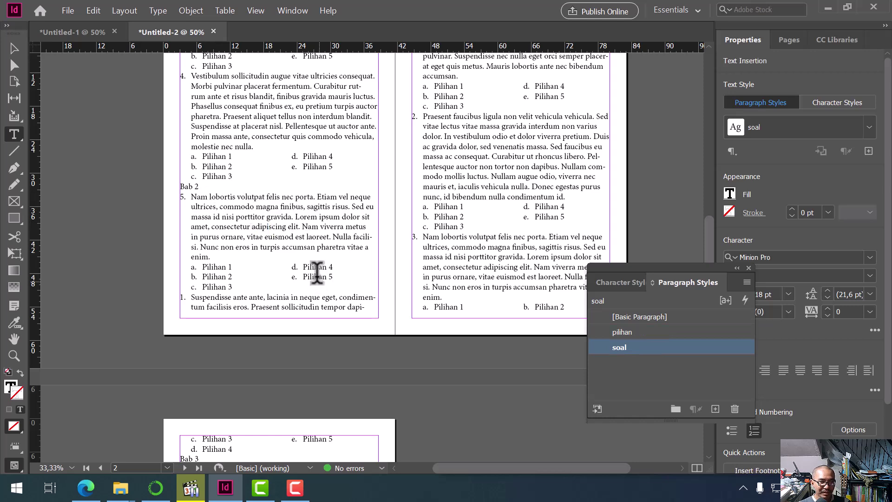
pyautogui.click(242, 188)
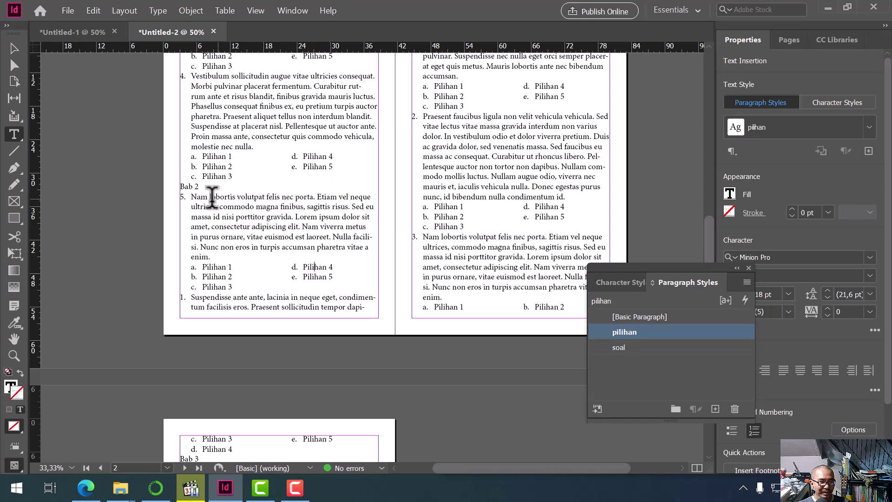
pyautogui.click(182, 196)
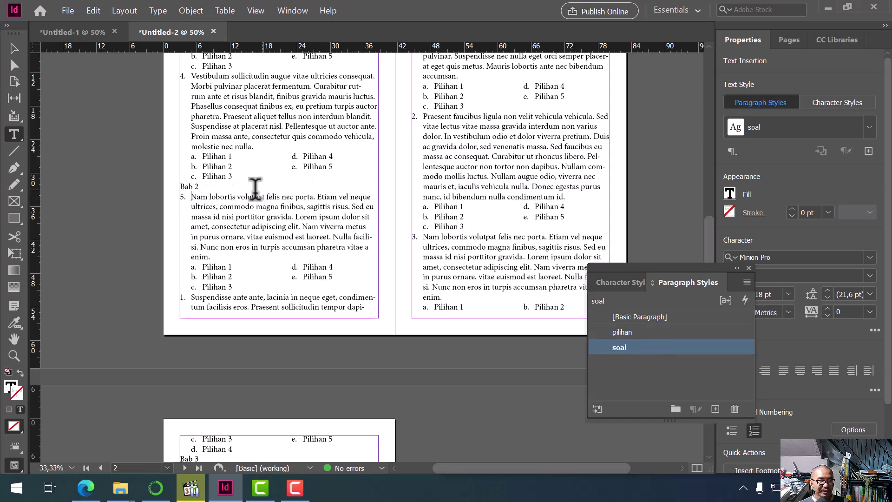
pyautogui.click(194, 197)
# Step: Undo the pasted question and the numbering restarts under Bab 2 and Bab 3
pyautogui.hotkey('ctrl', 'z')
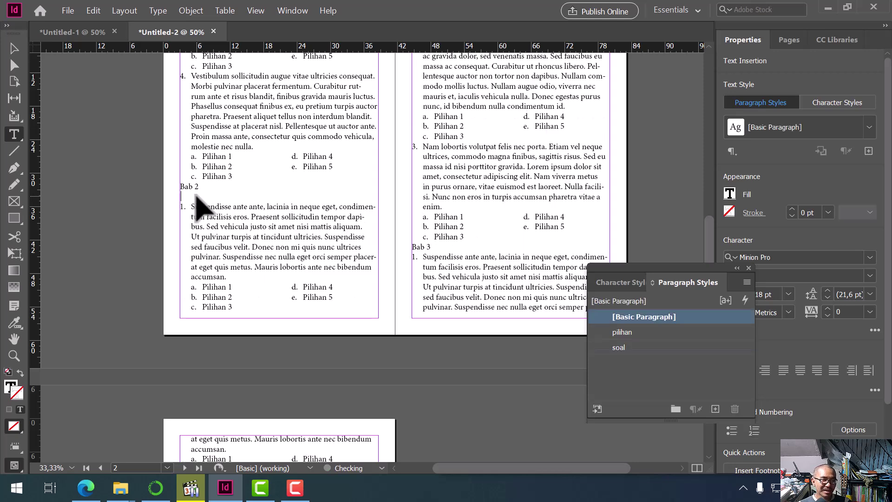
pyautogui.hotkey('ctrl', 'z')
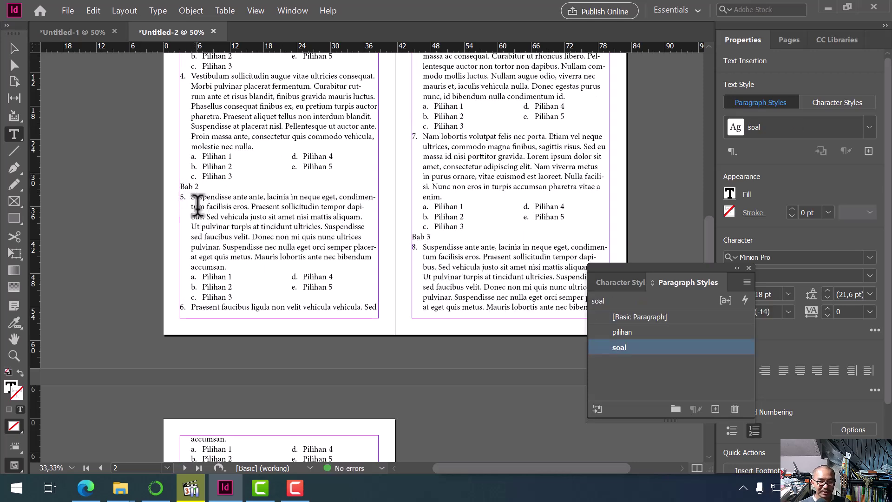
pyautogui.click(93, 11)
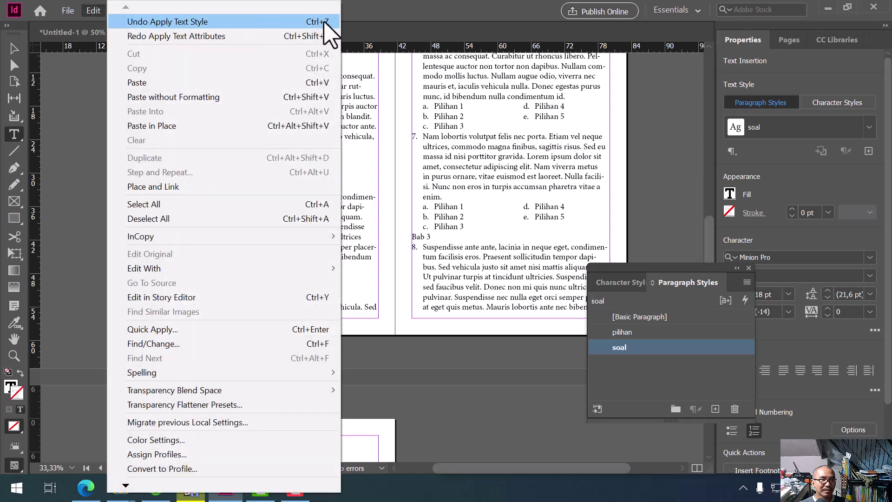
pyautogui.click(455, 19)
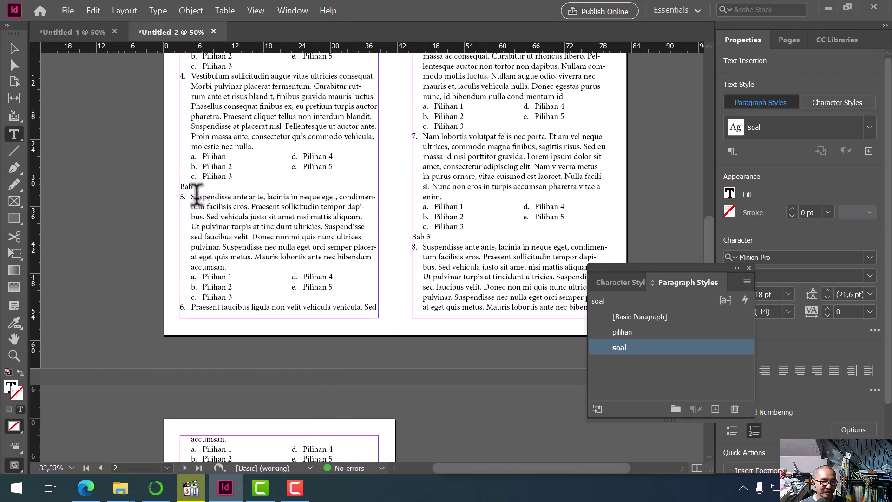
pyautogui.press('Home')
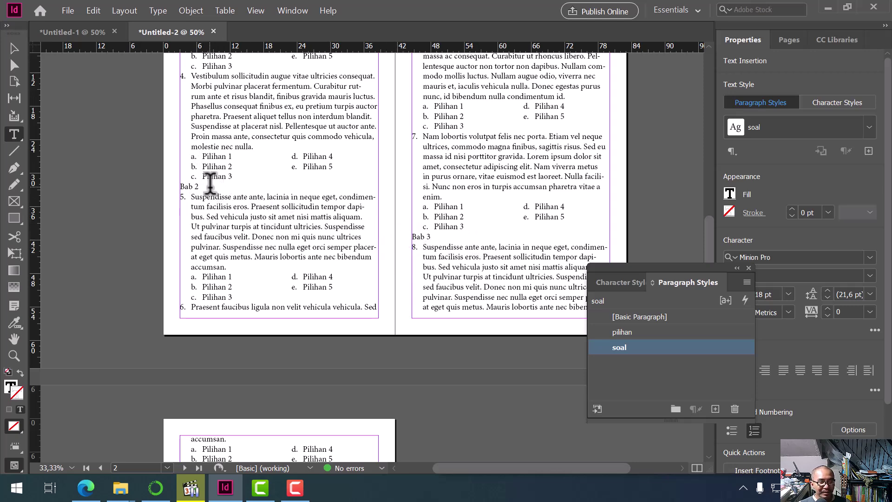
# Step: Create a paragraph style named judul bab and apply it to the Bab 3 heading
pyautogui.click(248, 194)
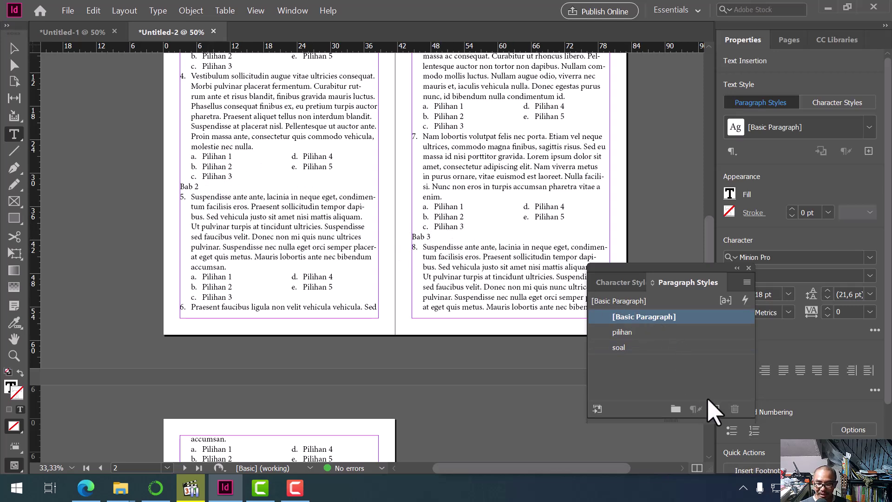
pyautogui.click(715, 409)
pyautogui.click(639, 333)
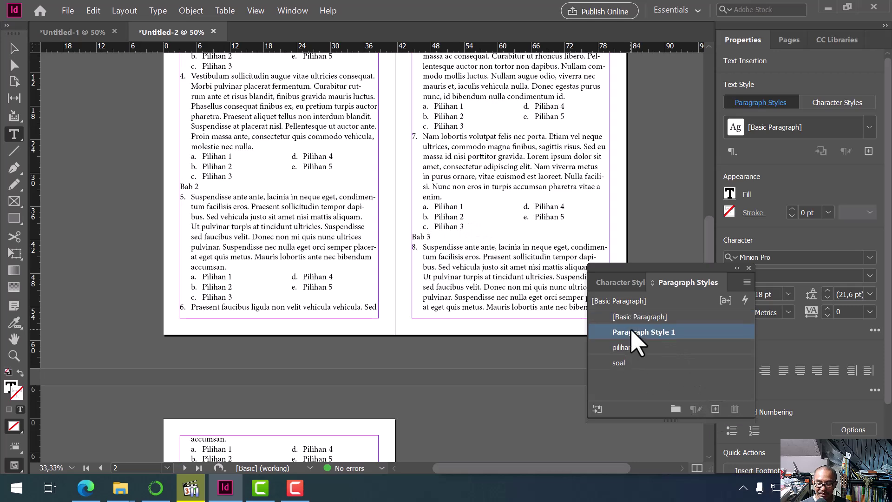
pyautogui.click(649, 332)
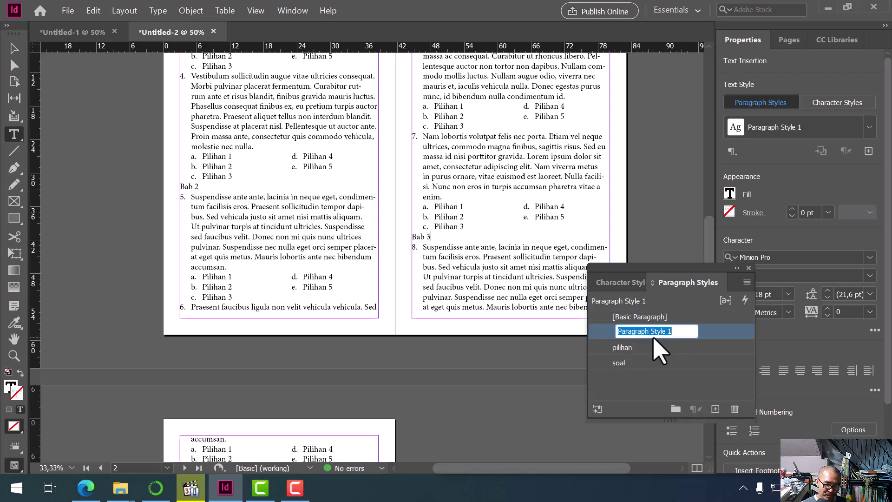
pyautogui.write('judul bab')
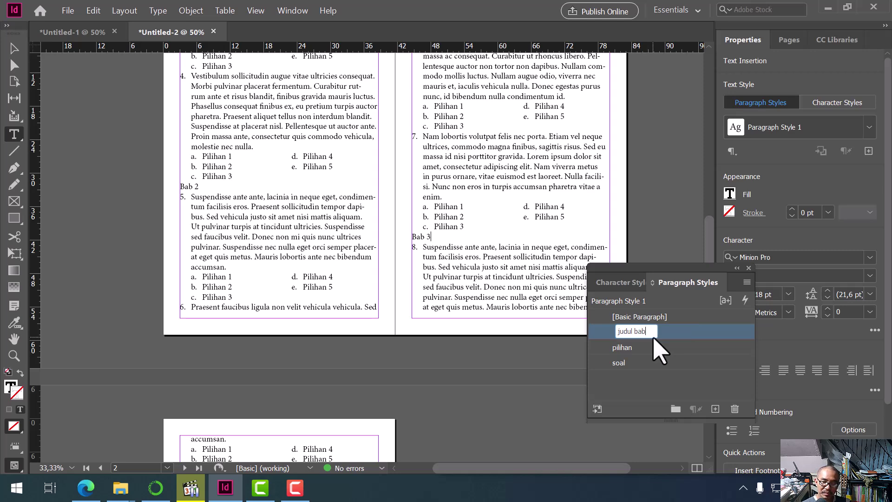
pyautogui.press('Return')
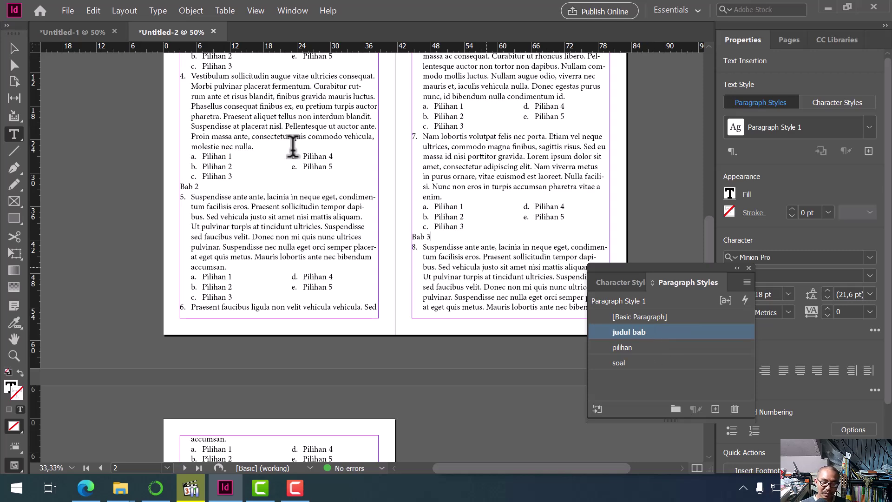
pyautogui.click(445, 246)
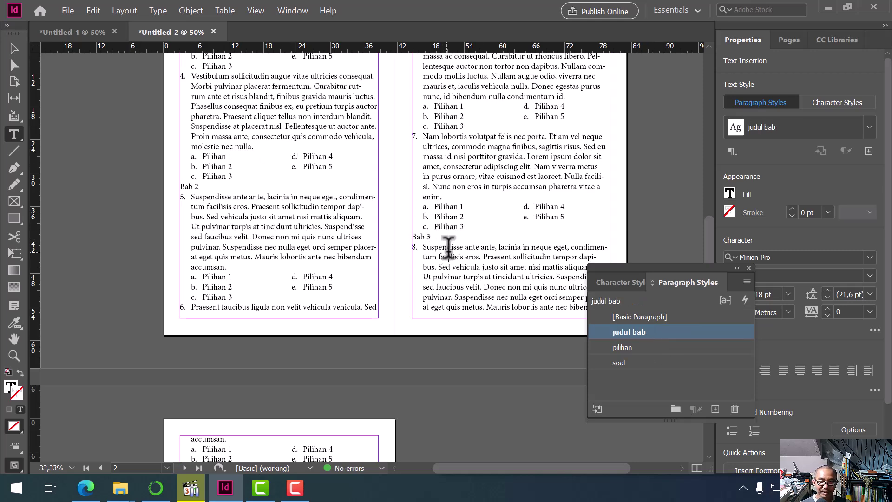
# Step: Apply the judul bab paragraph style to the Bab 2 and Bab 1 headings
pyautogui.click(219, 186)
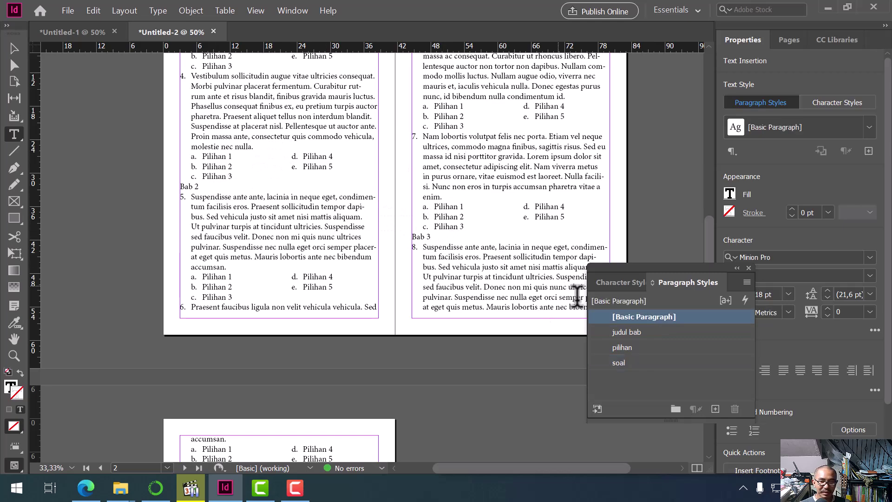
pyautogui.click(627, 333)
pyautogui.scroll(3, 456, 208)
pyautogui.scroll(6, 456, 207)
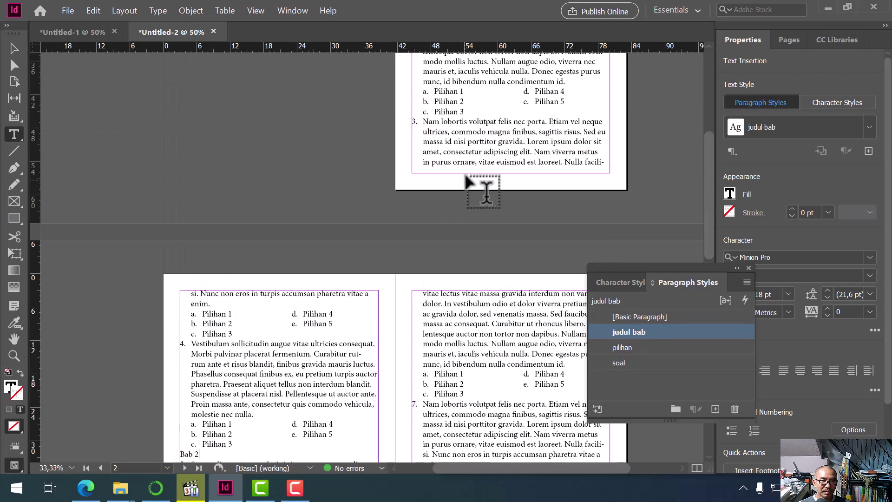
pyautogui.click(465, 130)
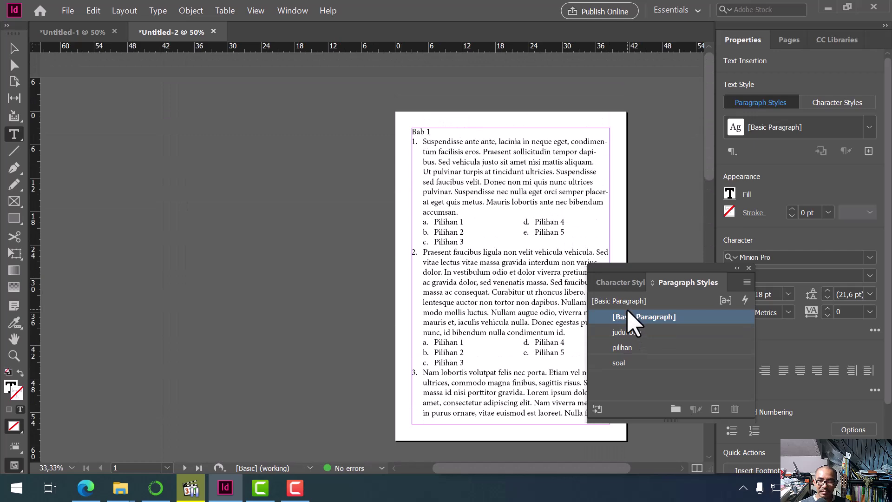
pyautogui.moveTo(643, 333); pyautogui.dragTo(631, 195)
pyautogui.click(634, 188)
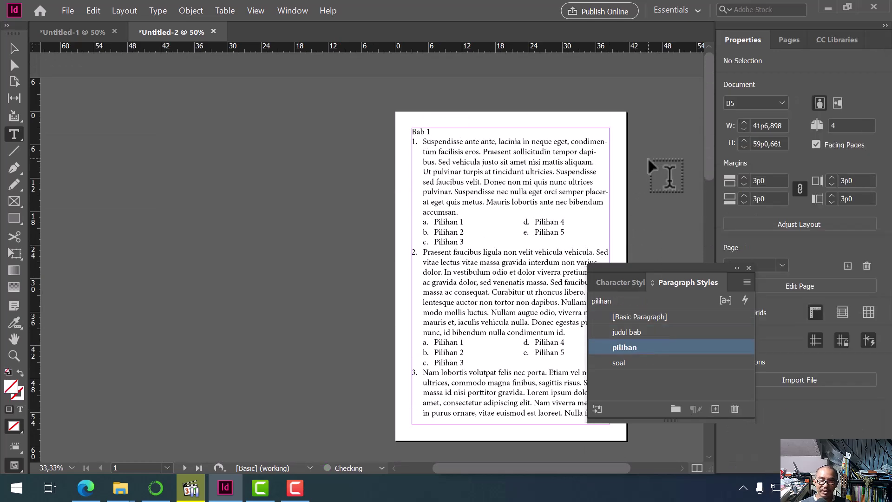
# Step: Set the judul bab paragraph style's font style to Bold and its size to 24 pt
pyautogui.doubleClick(662, 330)
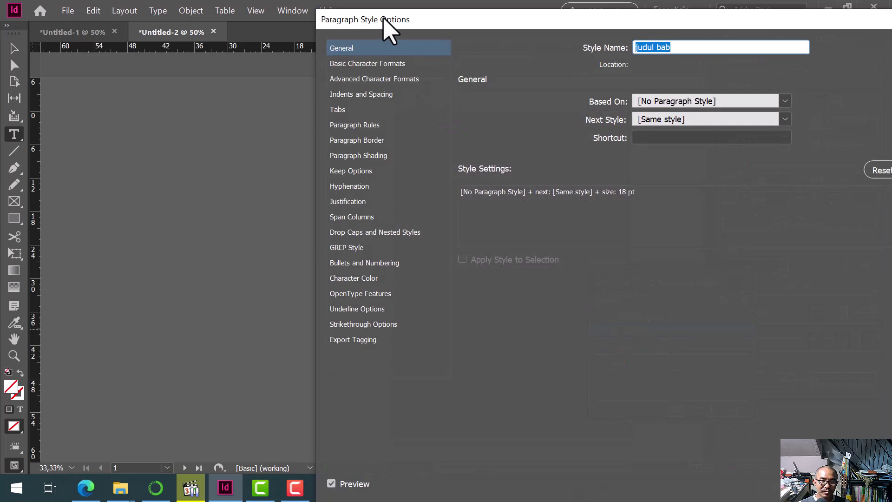
pyautogui.moveTo(385, 28); pyautogui.dragTo(621, 72)
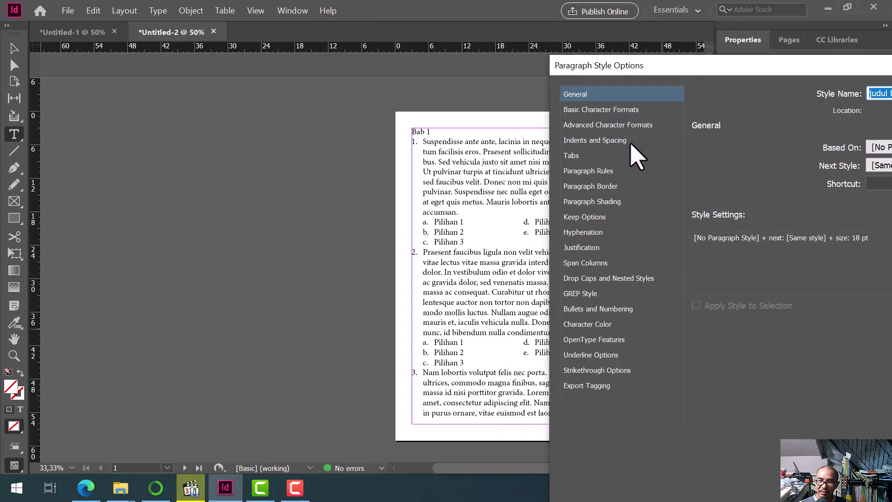
pyautogui.click(633, 110)
pyautogui.click(815, 173)
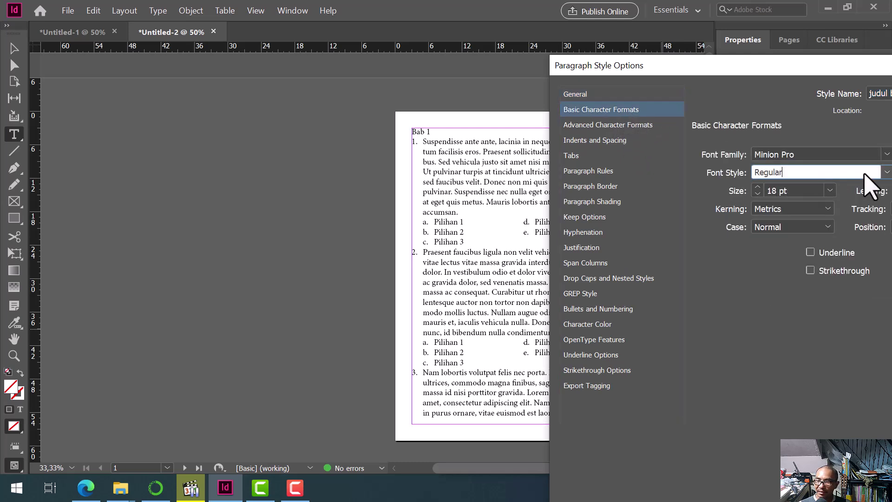
pyautogui.click(886, 172)
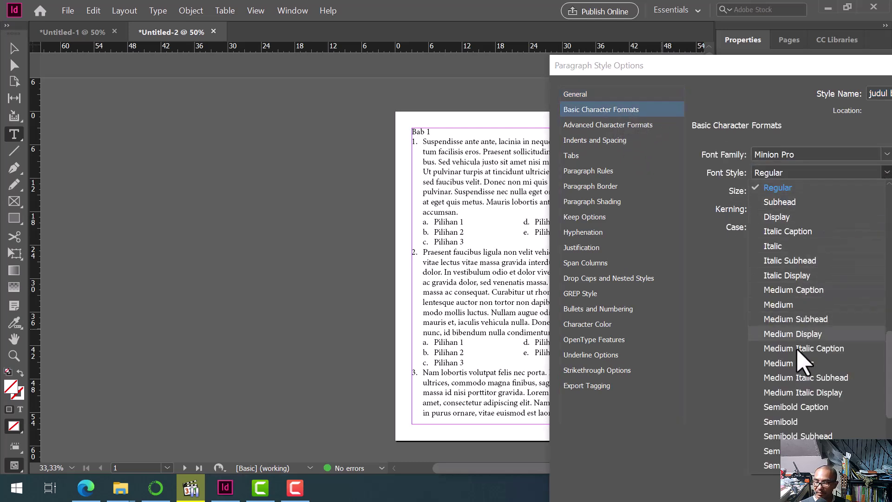
pyautogui.scroll(-5, 796, 406)
pyautogui.click(794, 384)
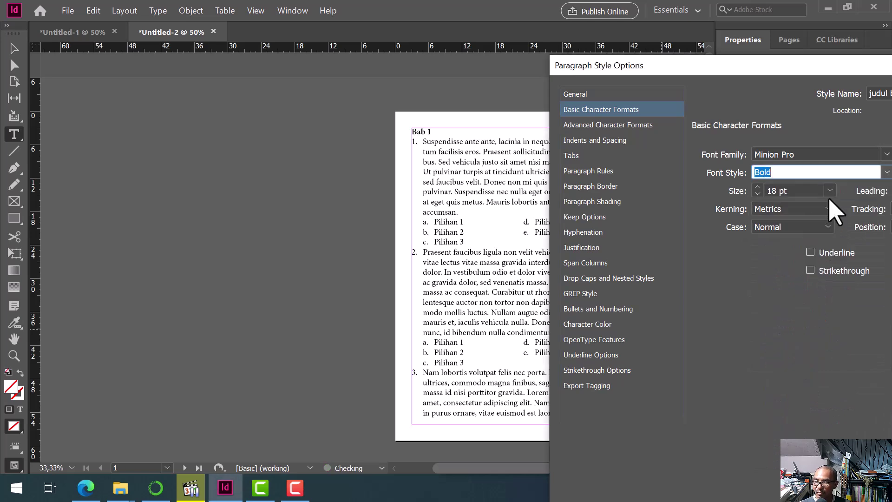
pyautogui.click(830, 191)
pyautogui.click(798, 321)
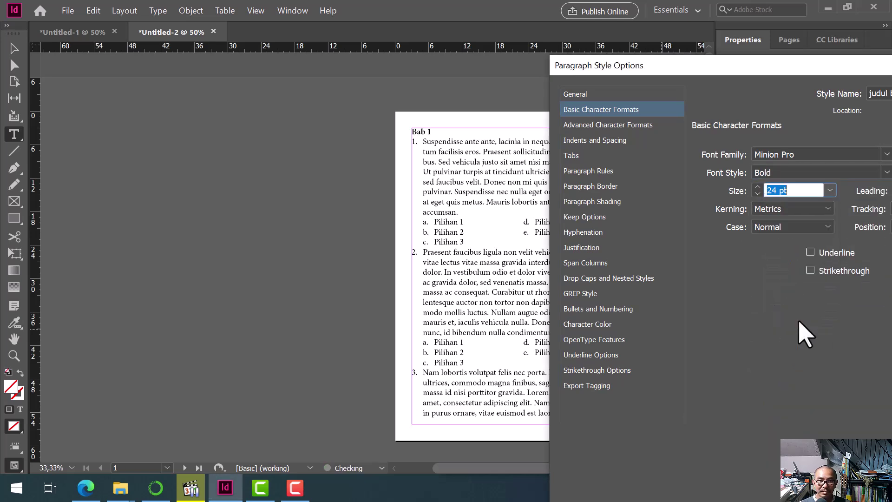
pyautogui.moveTo(825, 75); pyautogui.dragTo(850, 70)
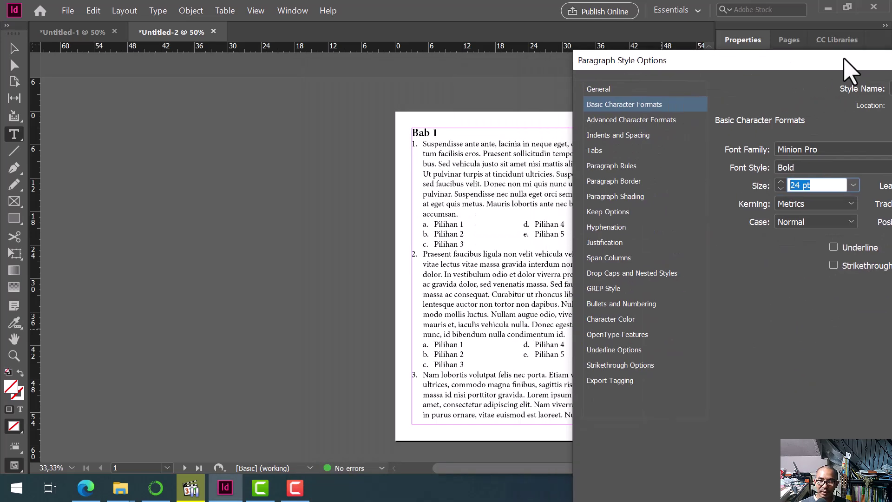
# Step: Set Space Before to 1p0 in the judul bab style and save the style options
pyautogui.click(622, 135)
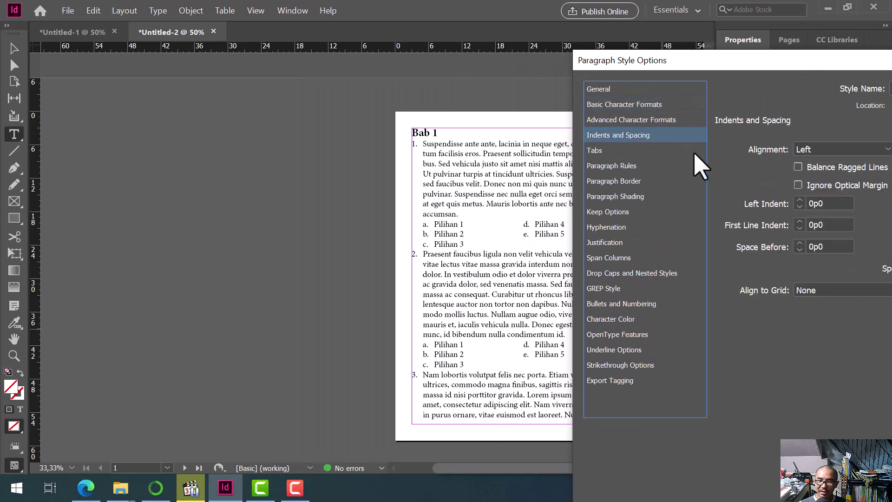
pyautogui.click(799, 244)
pyautogui.moveTo(836, 73); pyautogui.dragTo(786, 70)
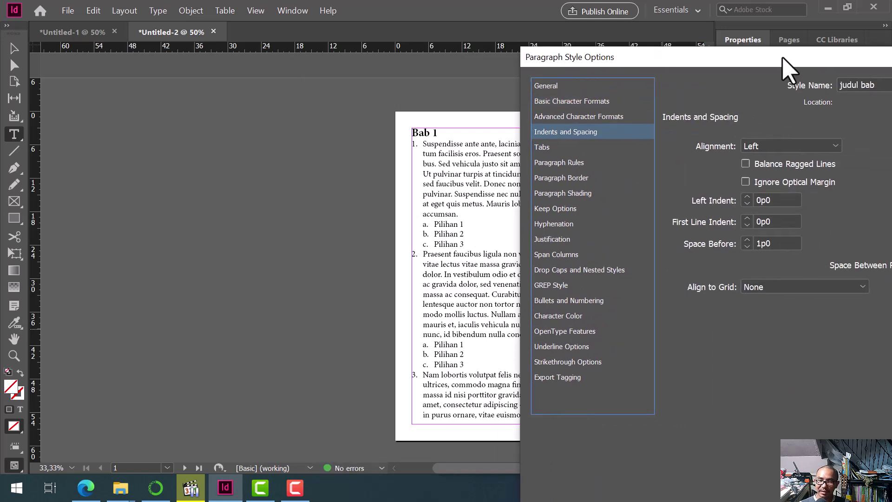
pyautogui.press('Return')
# Step: Reopen the judul bab style's options and set its Bullets and Numbering list type to Numbers
pyautogui.scroll(-12, 434, 207)
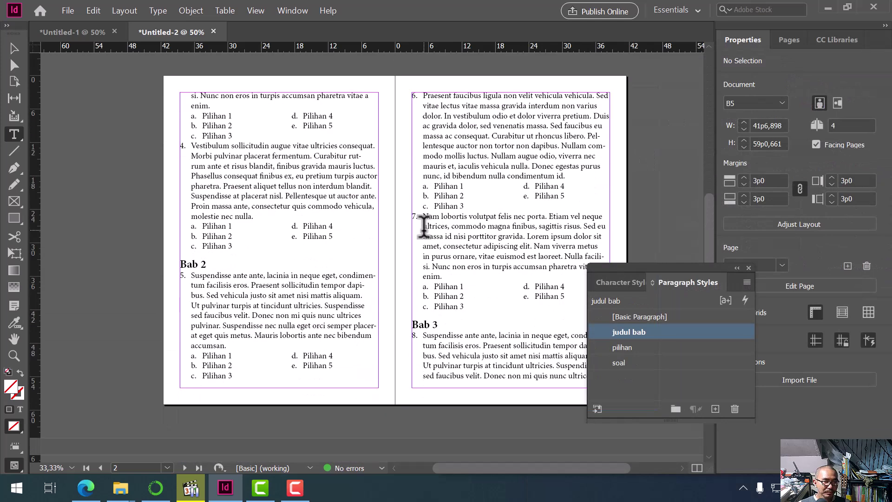
pyautogui.moveTo(398, 259); pyautogui.dragTo(475, 234)
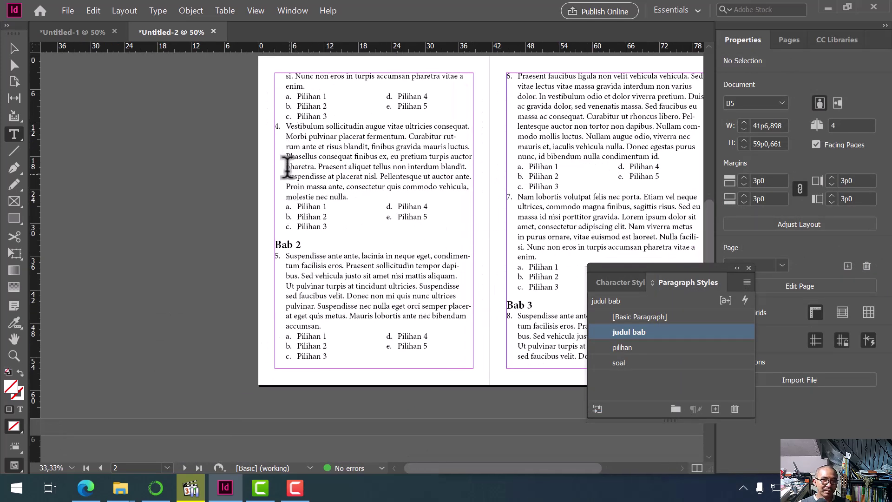
pyautogui.doubleClick(672, 333)
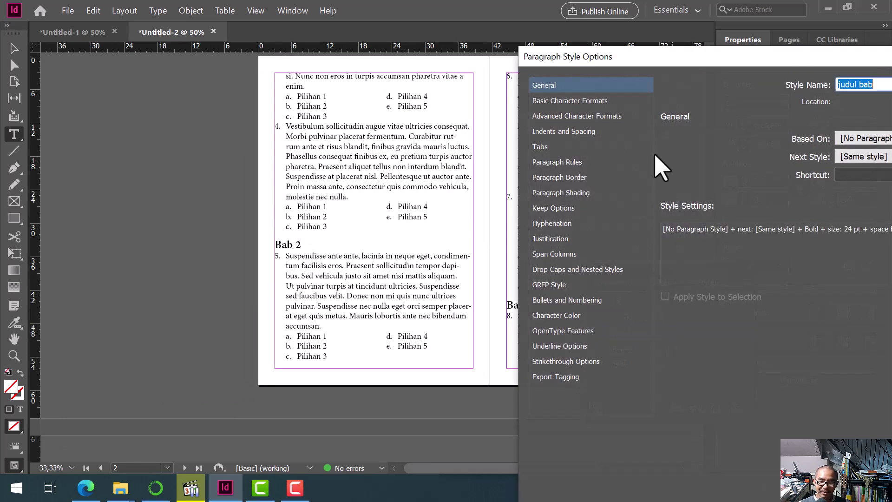
pyautogui.moveTo(628, 61); pyautogui.dragTo(590, 32)
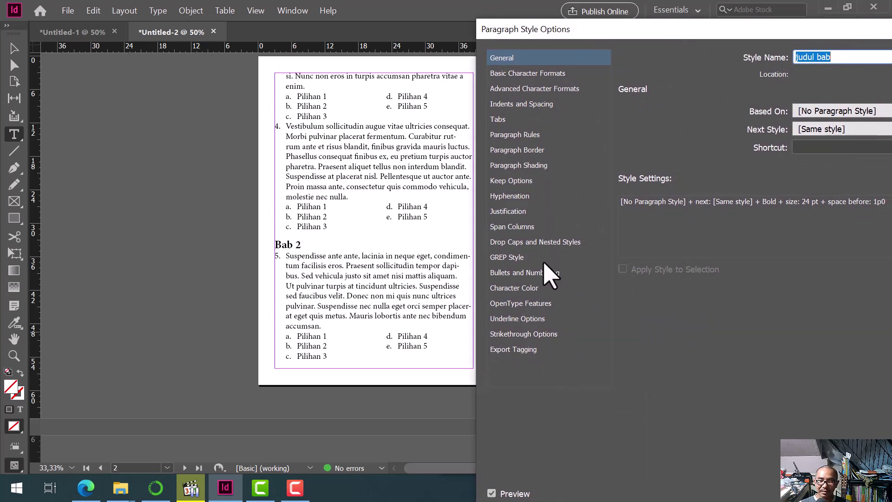
pyautogui.click(542, 273)
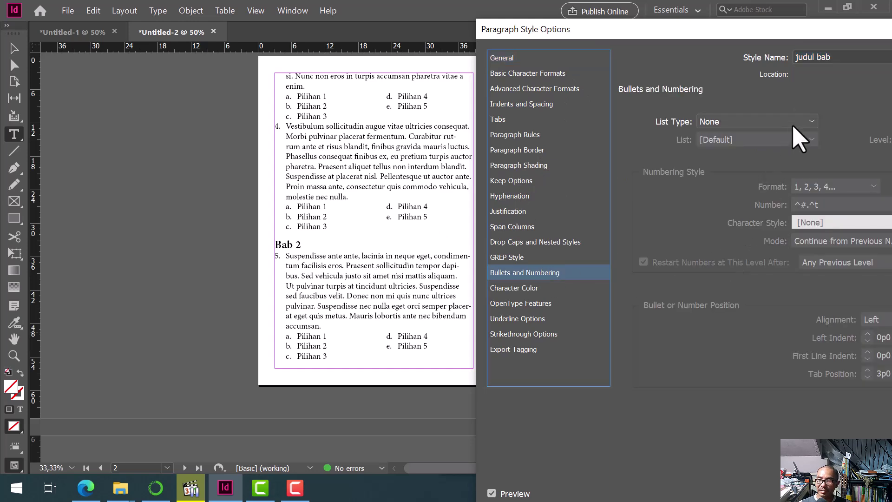
pyautogui.click(810, 121)
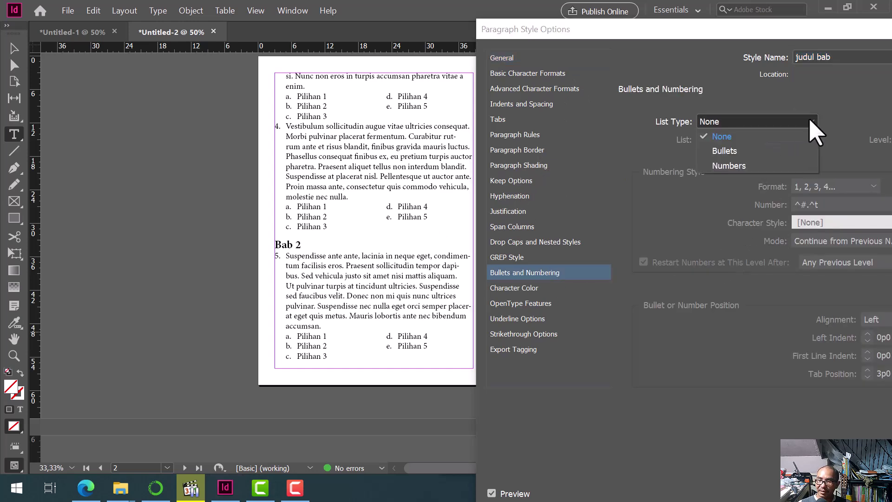
pyautogui.click(784, 164)
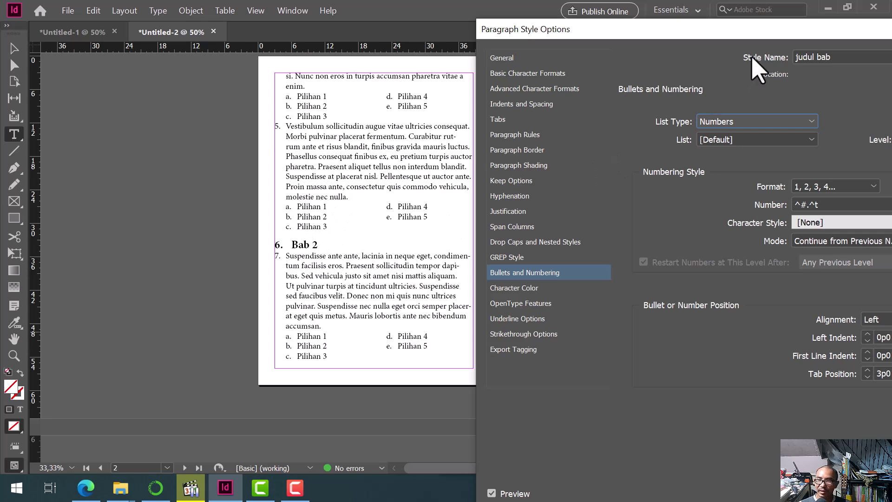
# Step: Clear the Number expression for judul bab's level 1 numbering and save the style options
pyautogui.moveTo(773, 35); pyautogui.dragTo(662, 25)
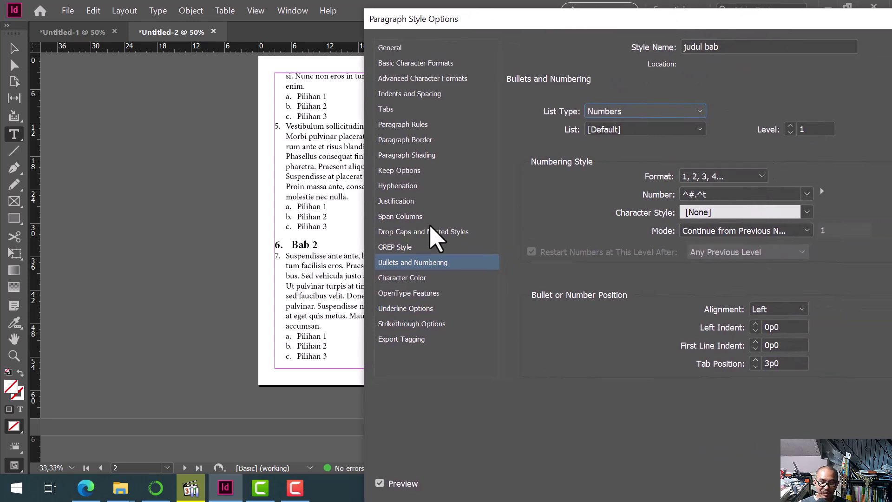
pyautogui.tripleClick(741, 195)
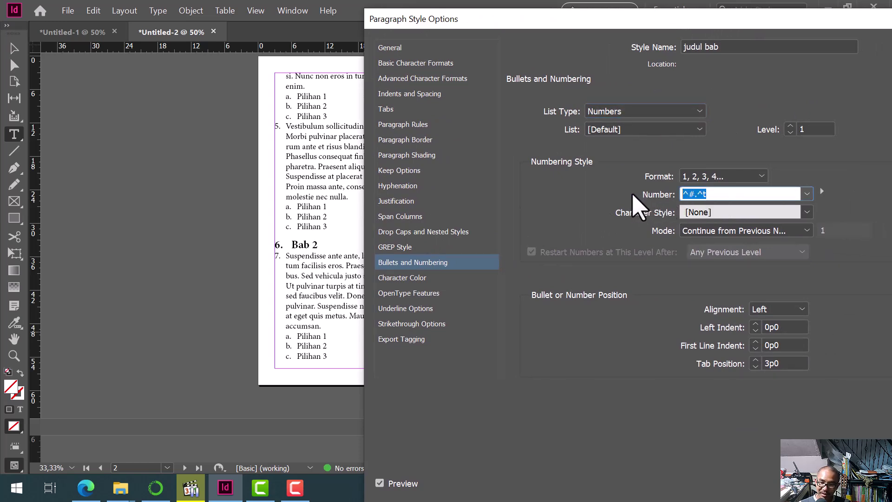
pyautogui.press('BackSpace')
pyautogui.click(812, 130)
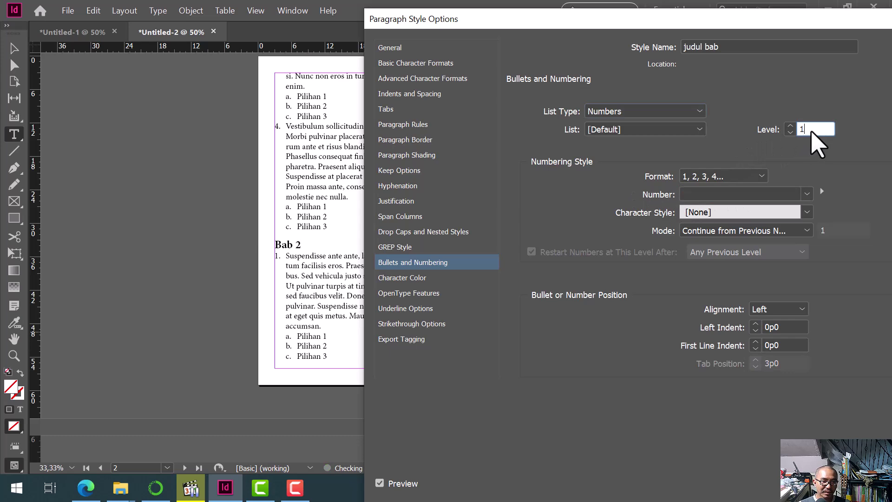
pyautogui.moveTo(799, 19); pyautogui.dragTo(782, 13)
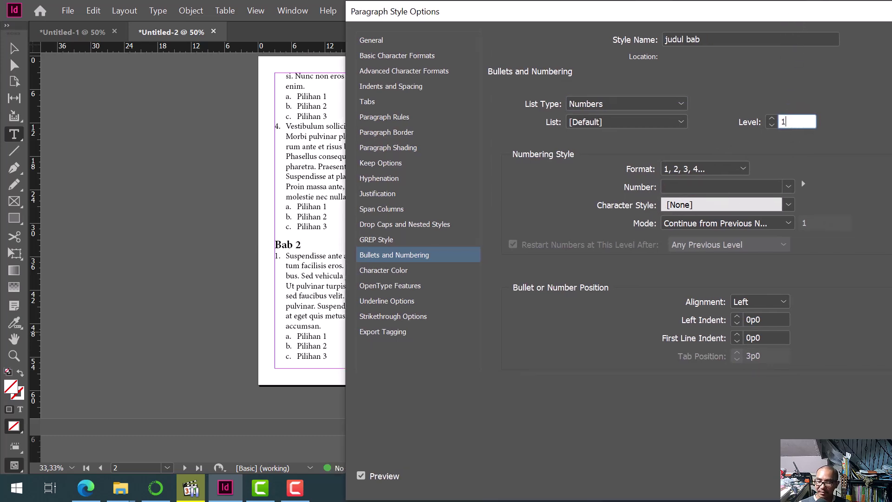
pyautogui.press('Return')
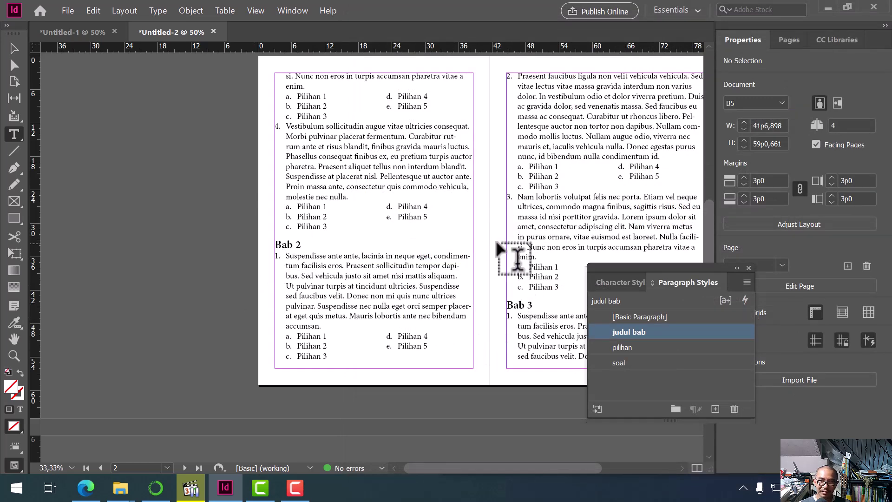
# Step: Duplicate the third question of Bab 2 with its answer options directly below the Bab 2 heading
pyautogui.hscroll(3, 504, 252)
pyautogui.scroll(-1, 503, 253)
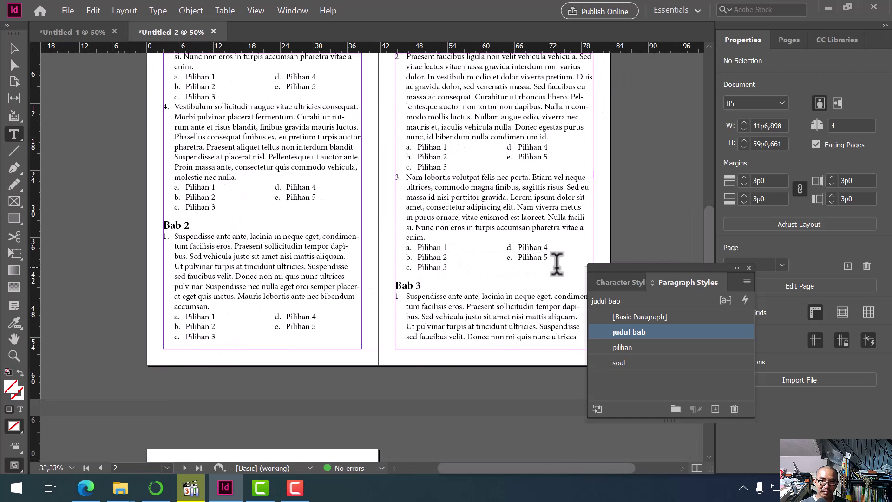
pyautogui.moveTo(562, 256); pyautogui.dragTo(405, 177)
pyautogui.hotkey('ctrl', 'c')
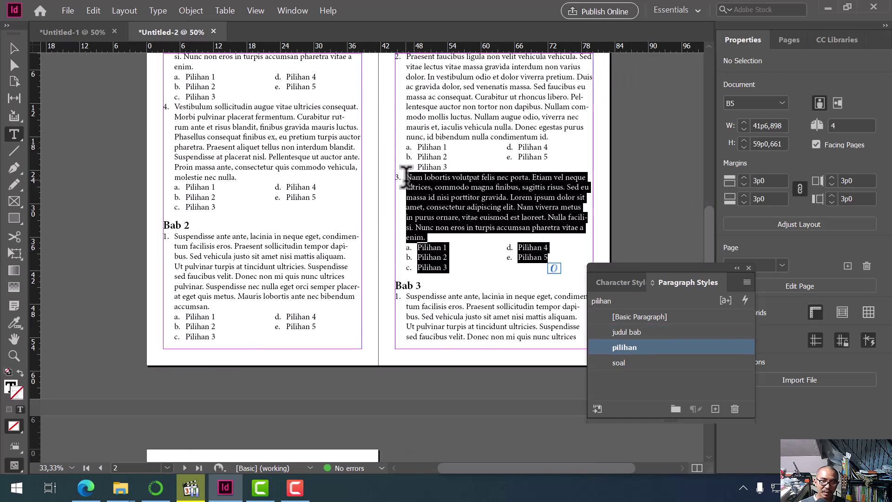
pyautogui.click(222, 223)
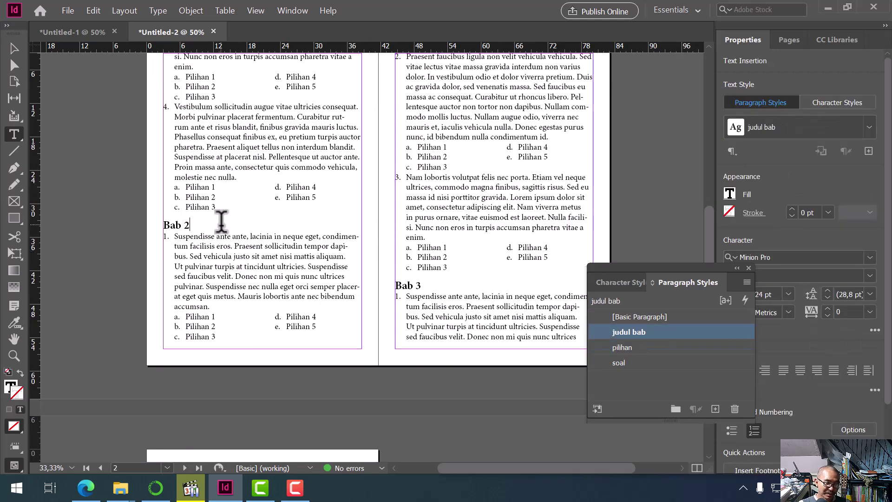
pyautogui.hotkey('ctrl', 'v')
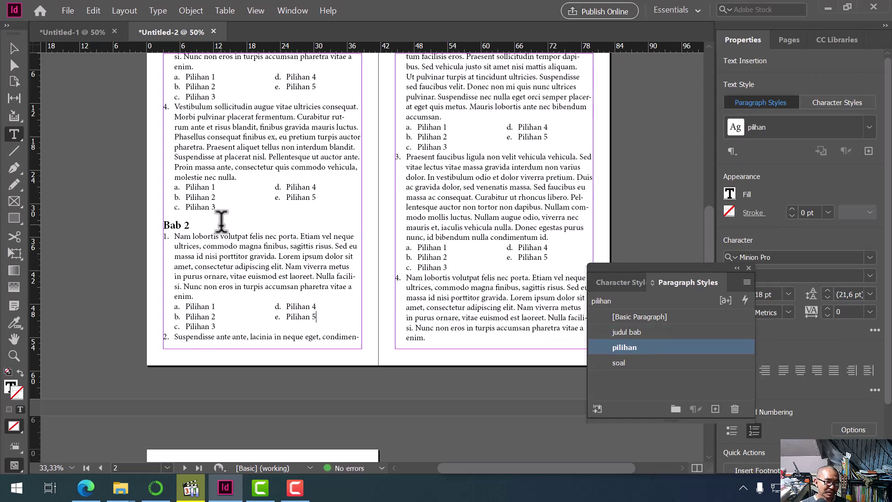